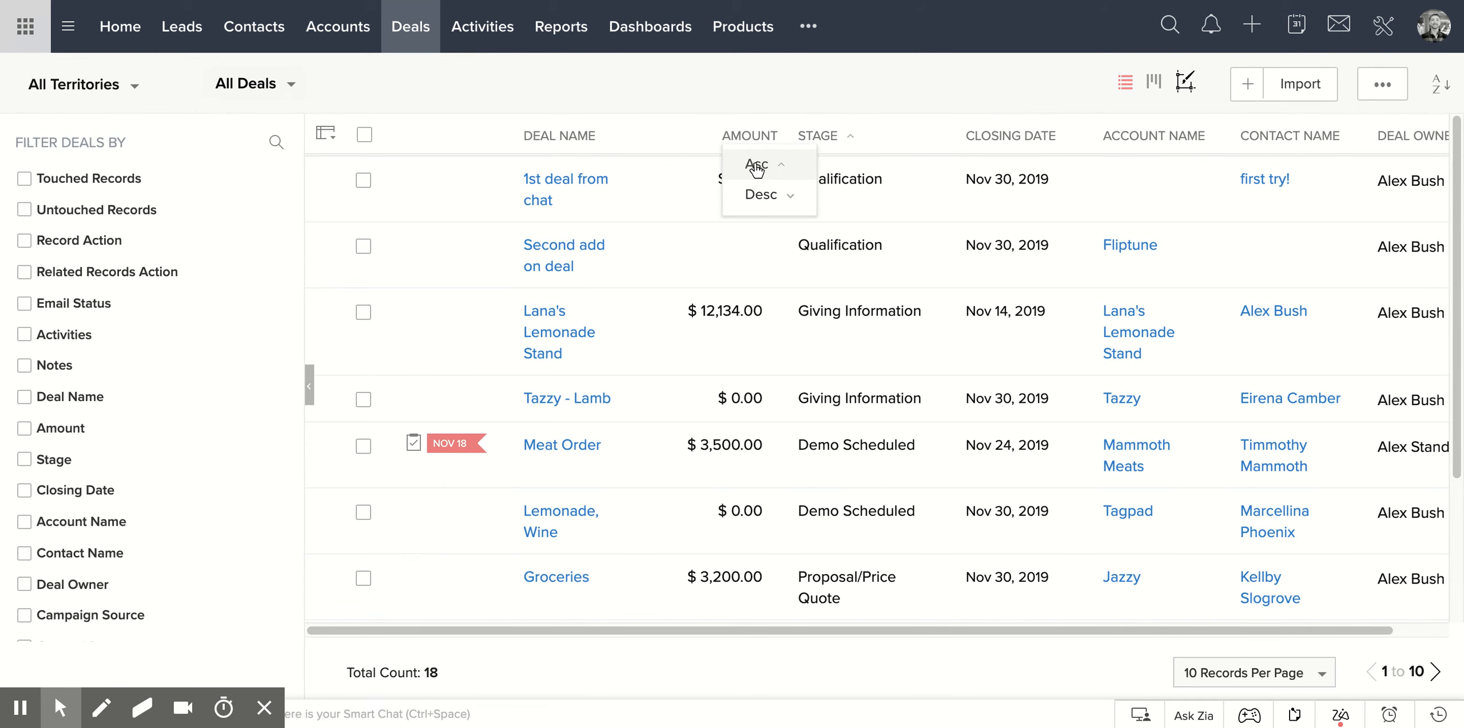
Sort the deals list by amount in ascending order and look through the sorted records.
click(758, 163)
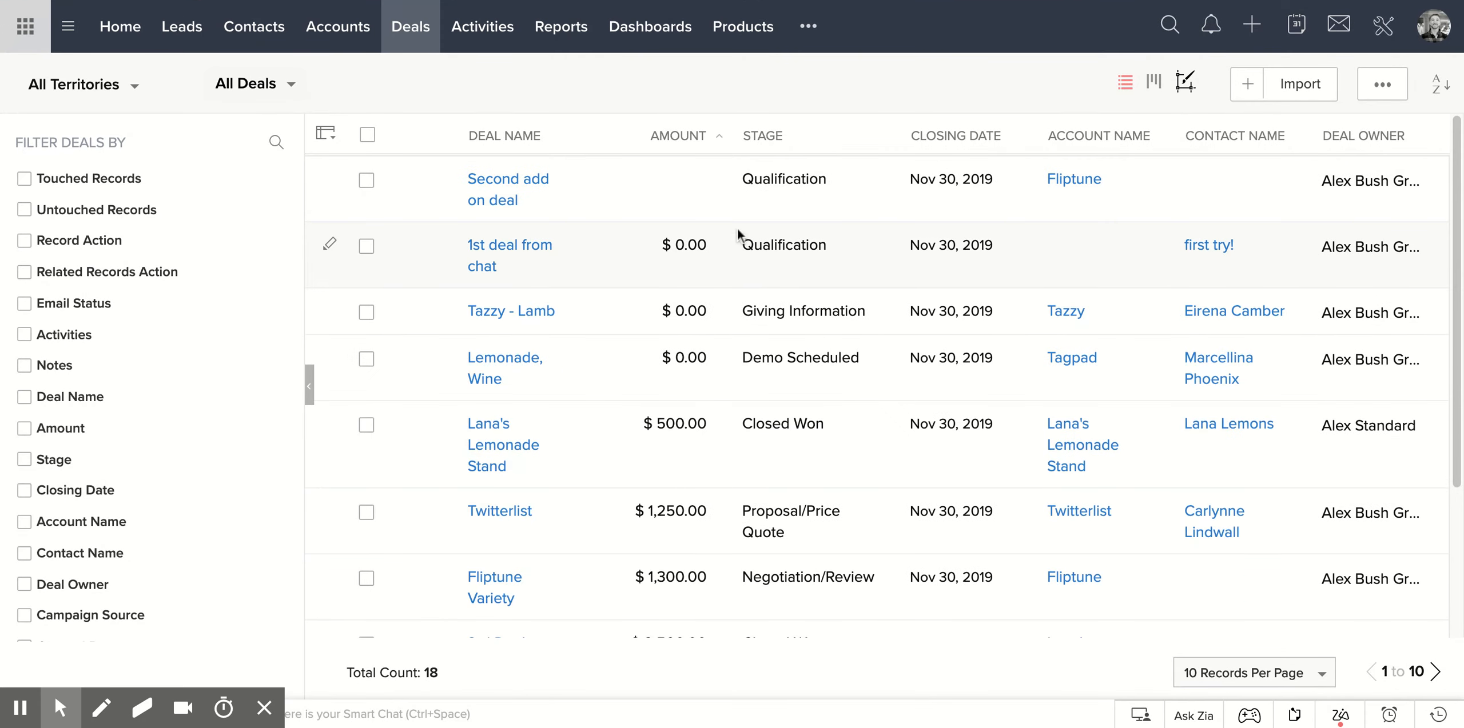
scroll(693, 262, down, 3)
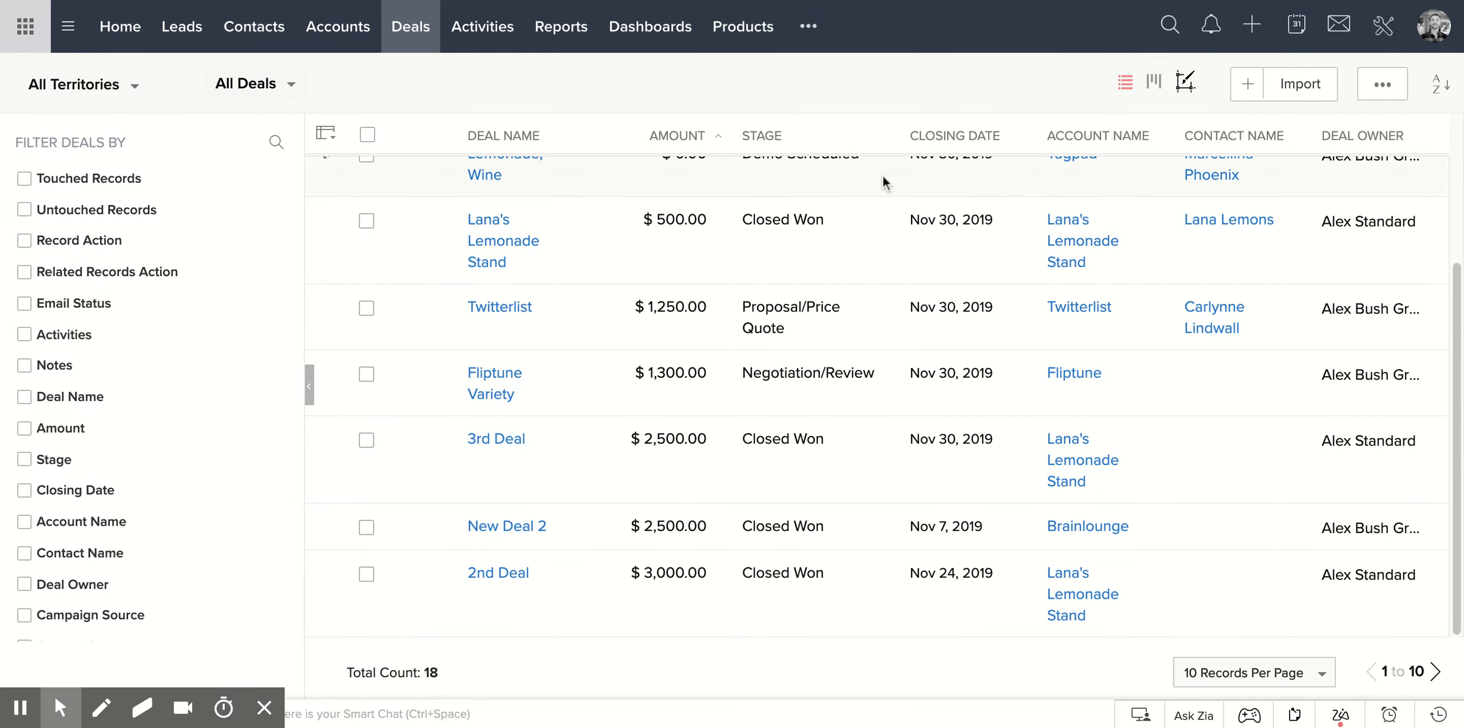
Sort the deals list by stage in ascending order and review the deals in each stage.
click(773, 146)
click(792, 165)
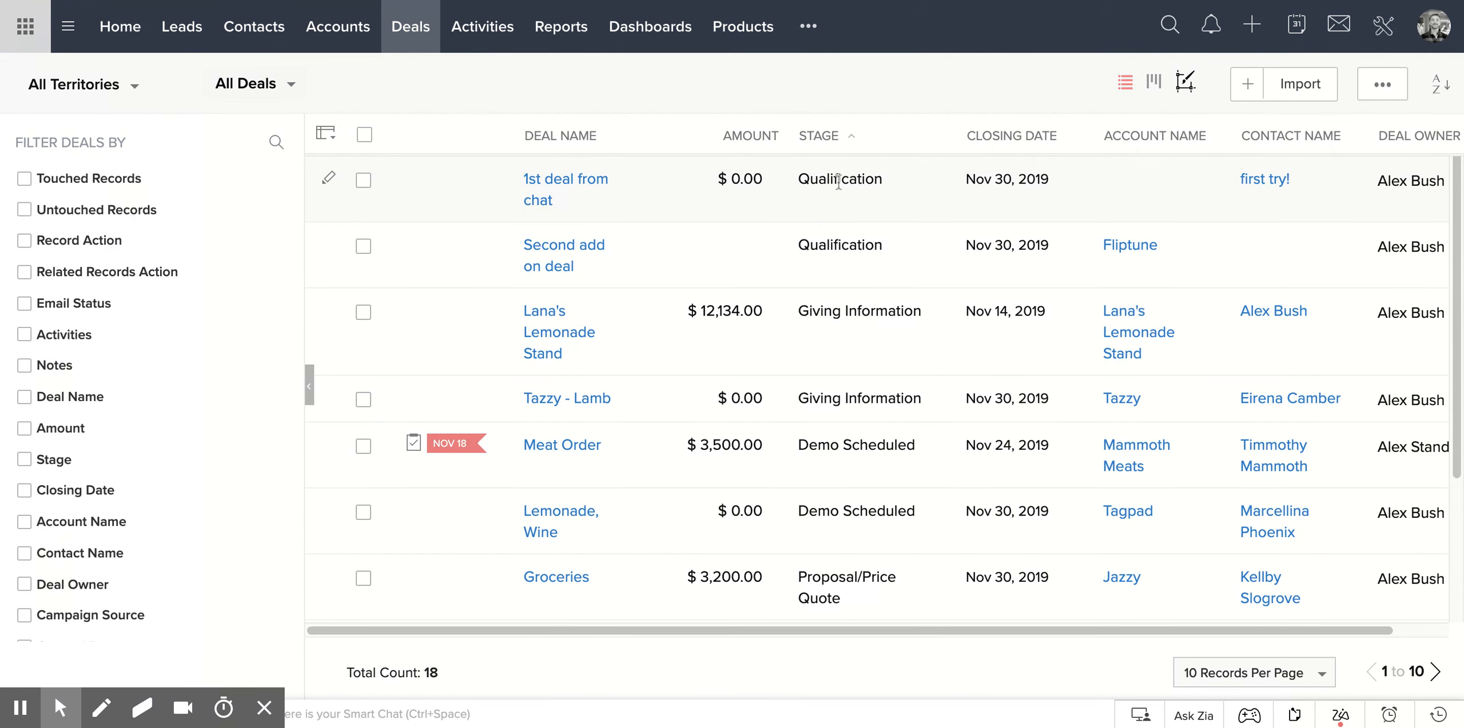
scroll(828, 229, down, 3)
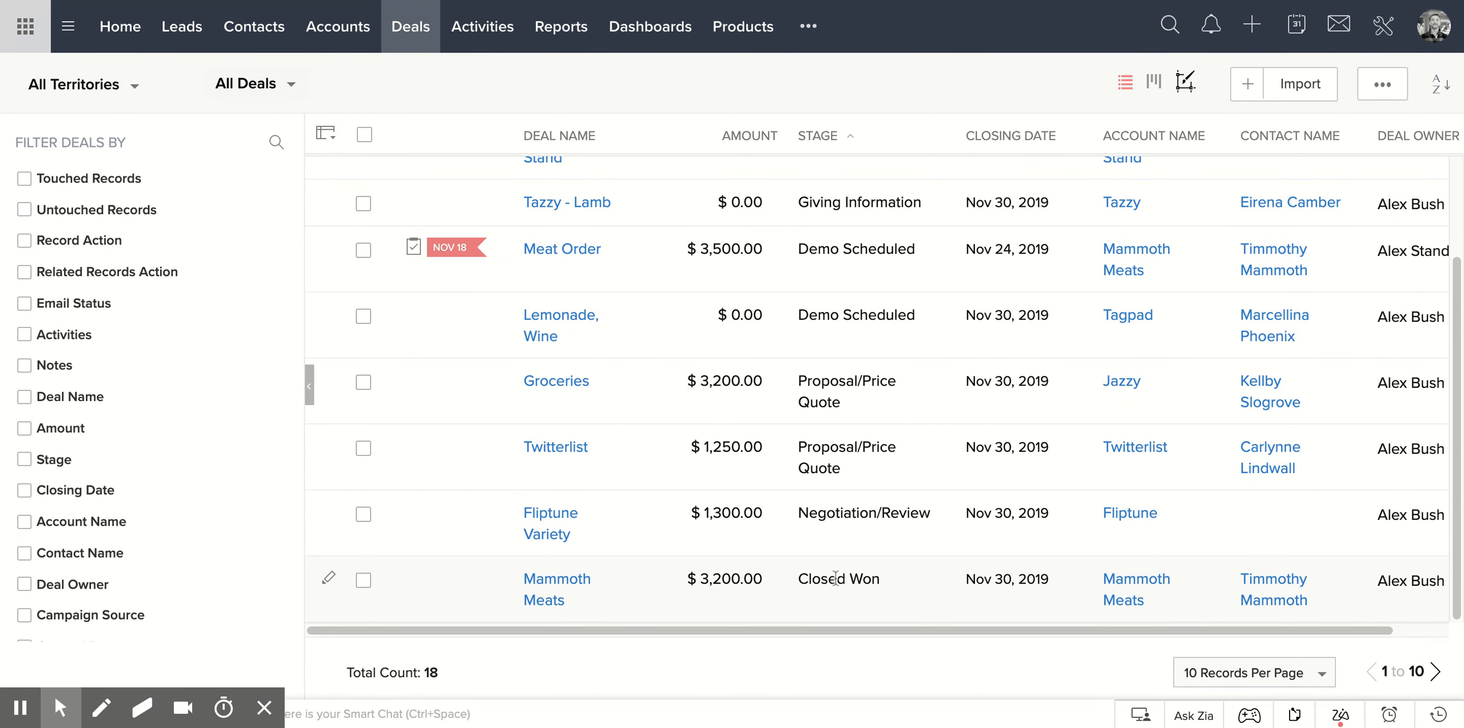
scroll(862, 352, up, 3)
scroll(885, 391, down, 3)
scroll(867, 397, up, 3)
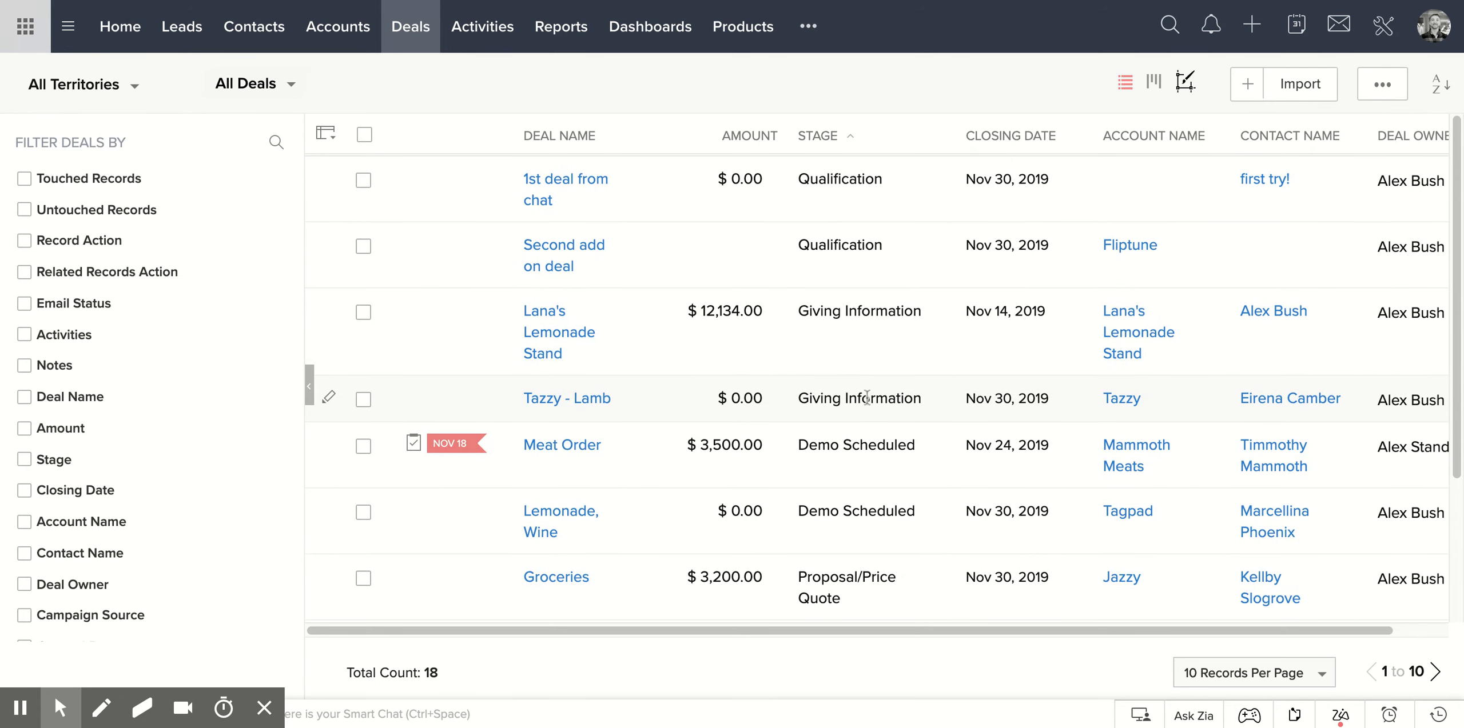
Switch the deals list to the Kanban view and look across its stage columns.
click(1153, 82)
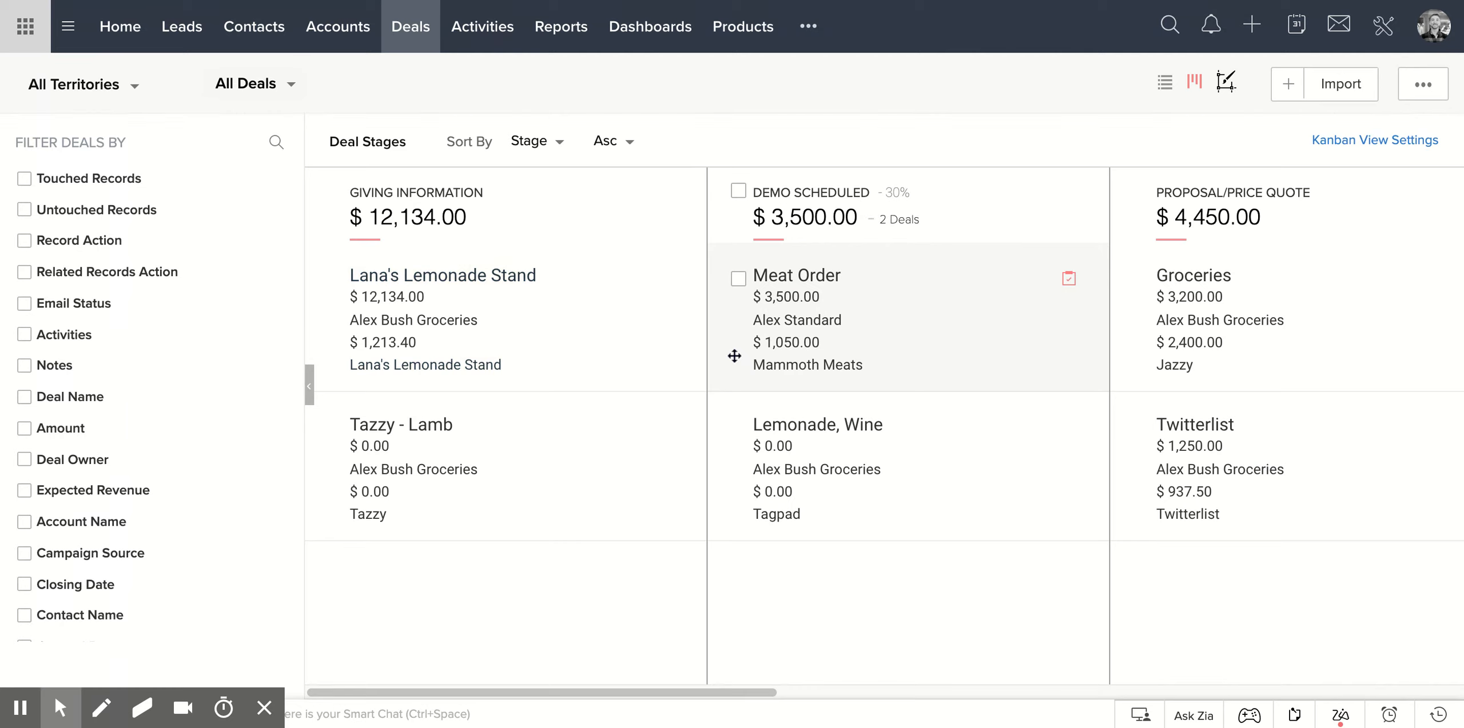
mouse_move(566, 692)
mouse_down()
mouse_move(1016, 692)
mouse_move(358, 692)
mouse_up()
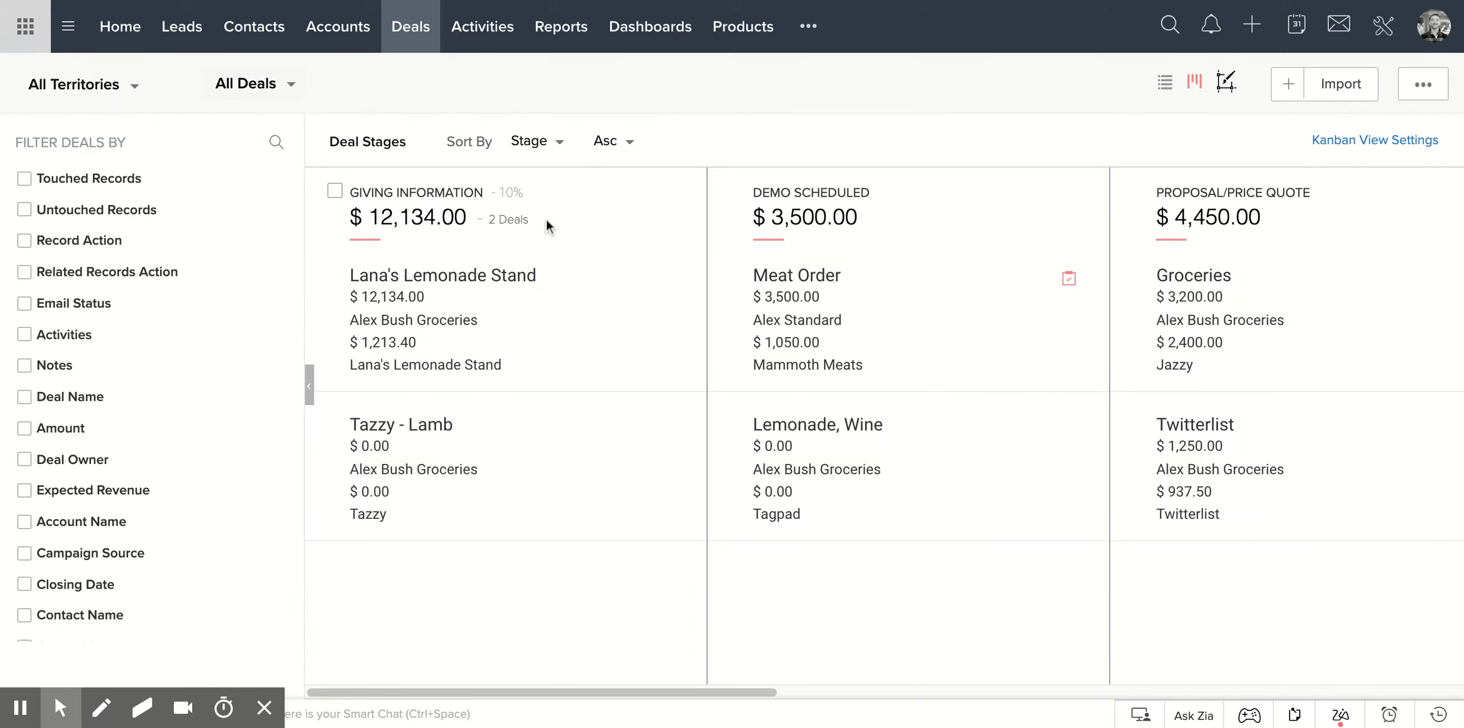
drag(523, 693, 624, 695)
drag(522, 694, 438, 675)
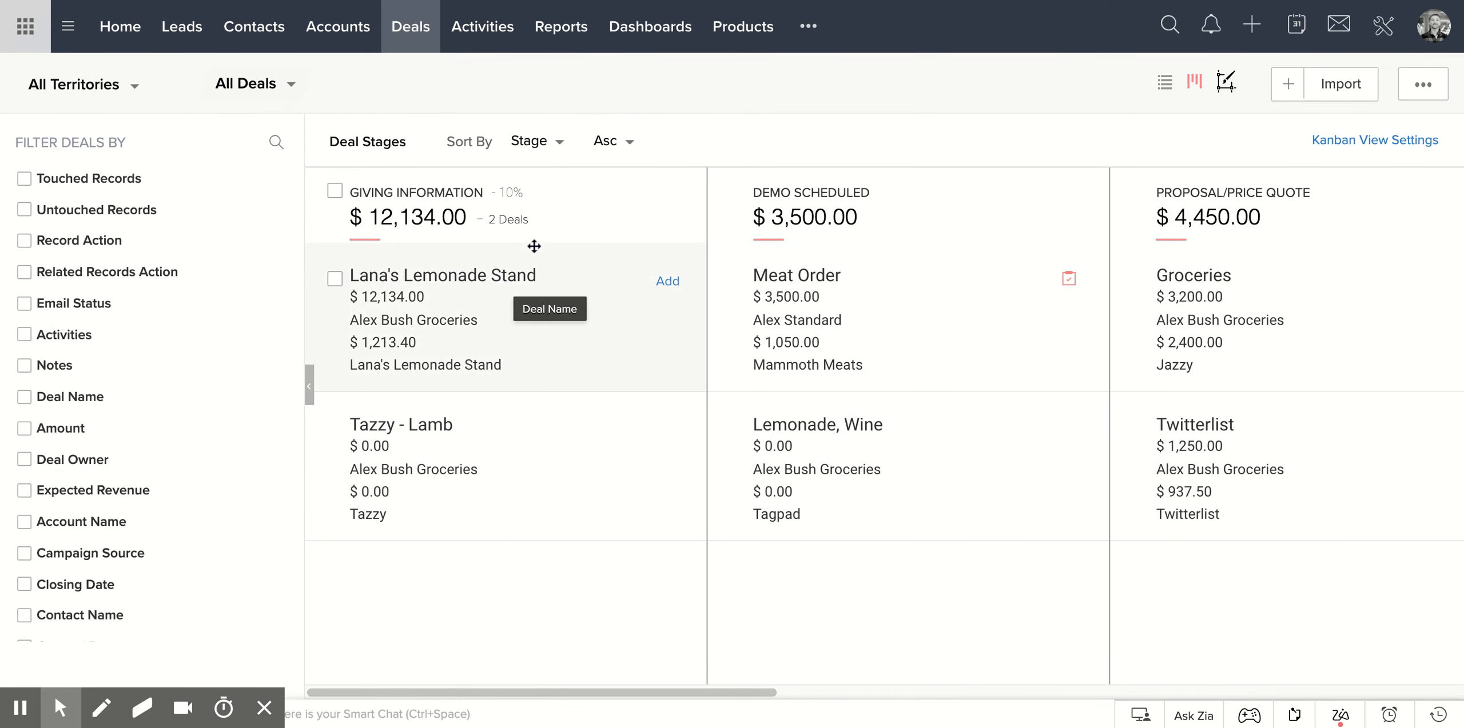
Move the Lana's Lemonade Stand deal from Giving Information to Demo Scheduled and back again, twice.
drag(580, 288, 976, 283)
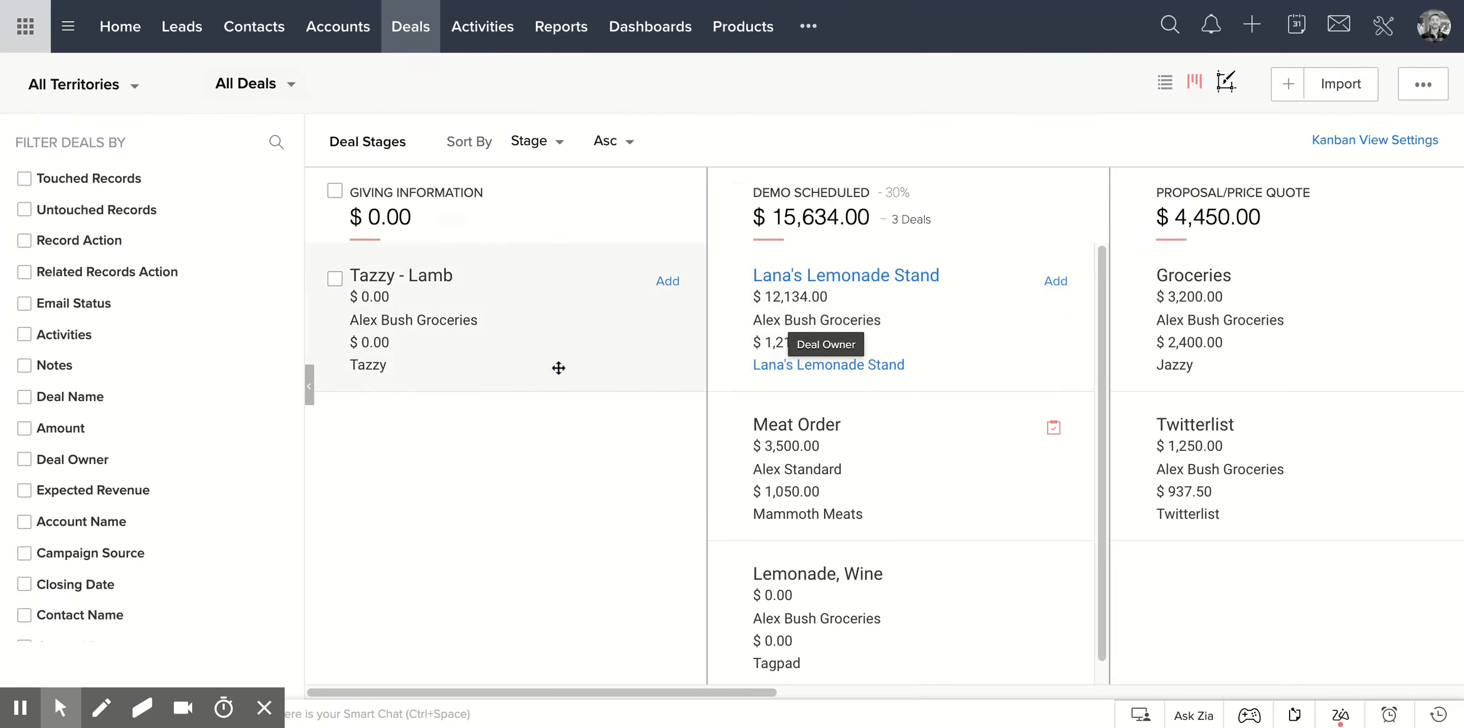
drag(973, 279, 545, 428)
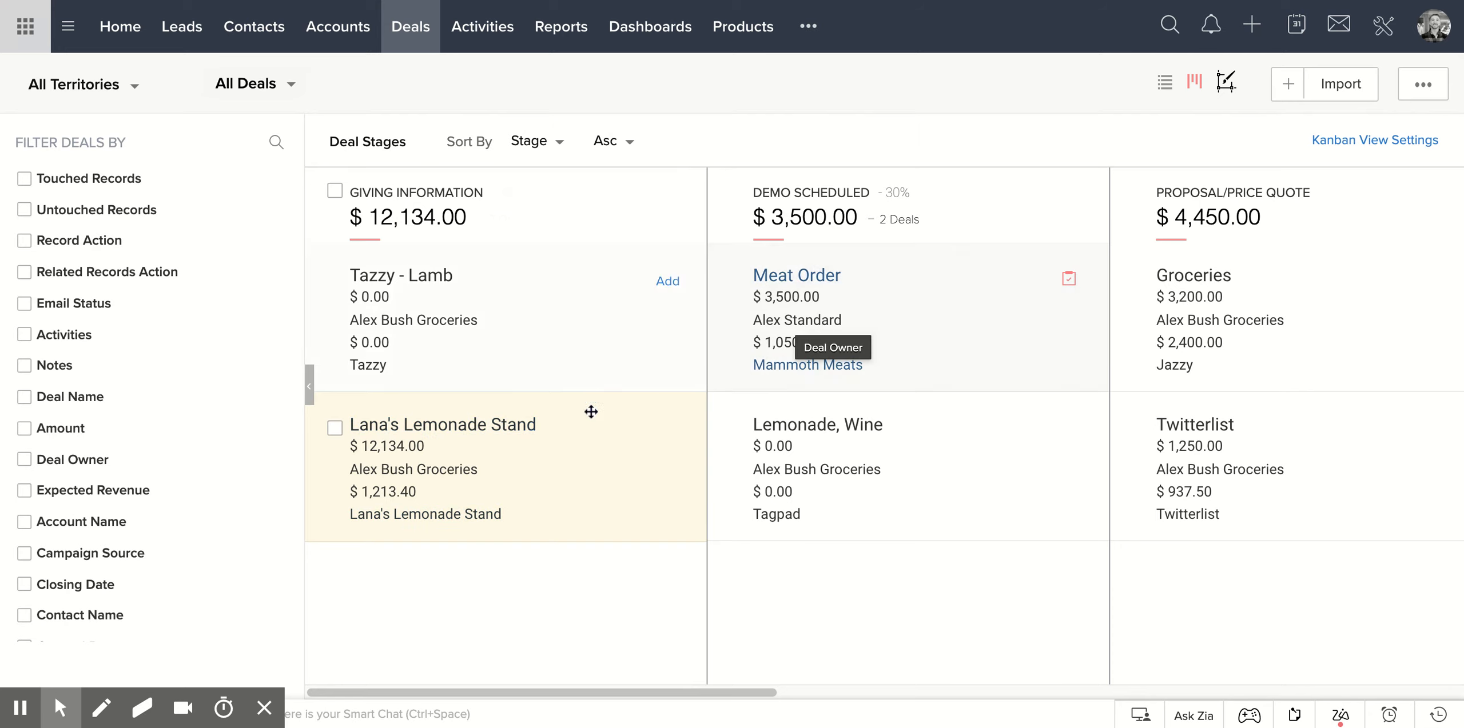
drag(587, 430, 977, 284)
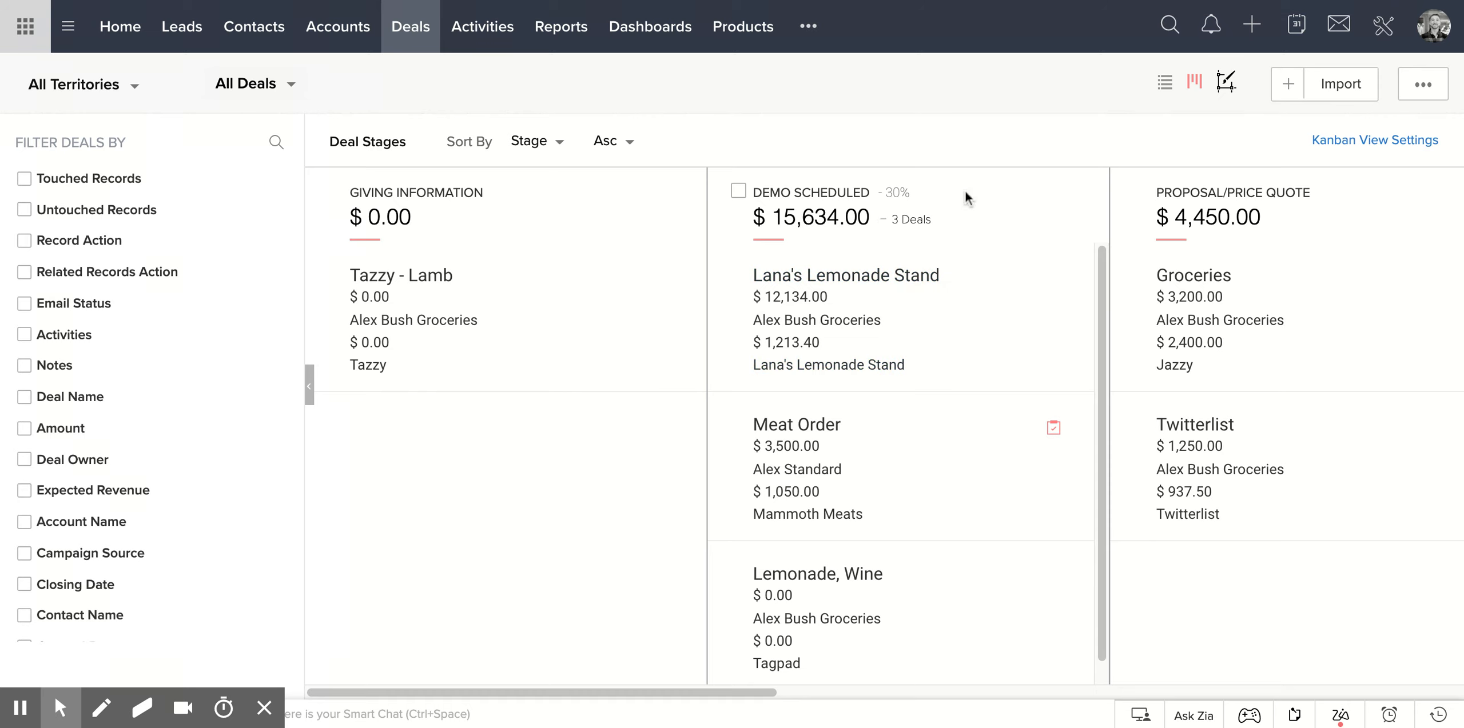
drag(951, 312, 568, 310)
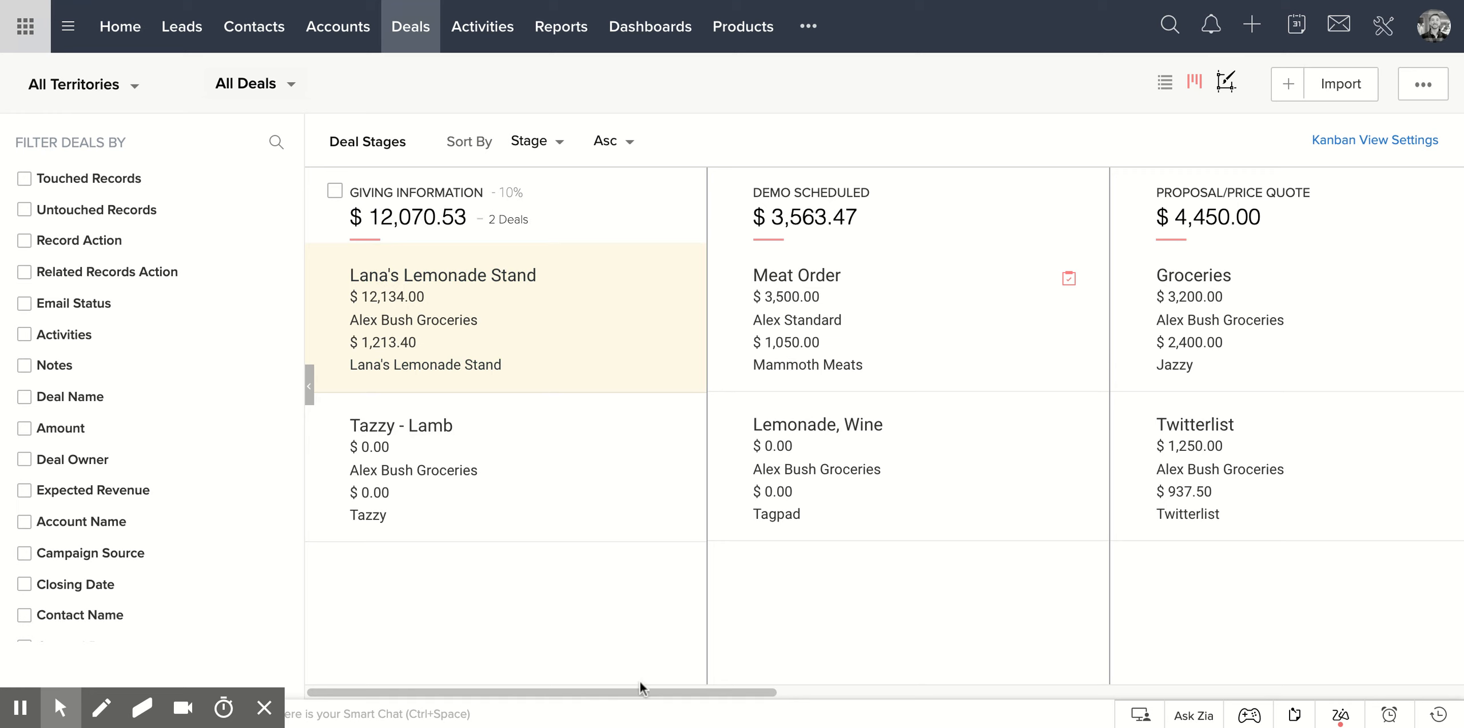
Examine the deal stage columns through Closed Lost and the current Kanban view settings, leaving the settings unsaved.
scroll(643, 691, right, 15)
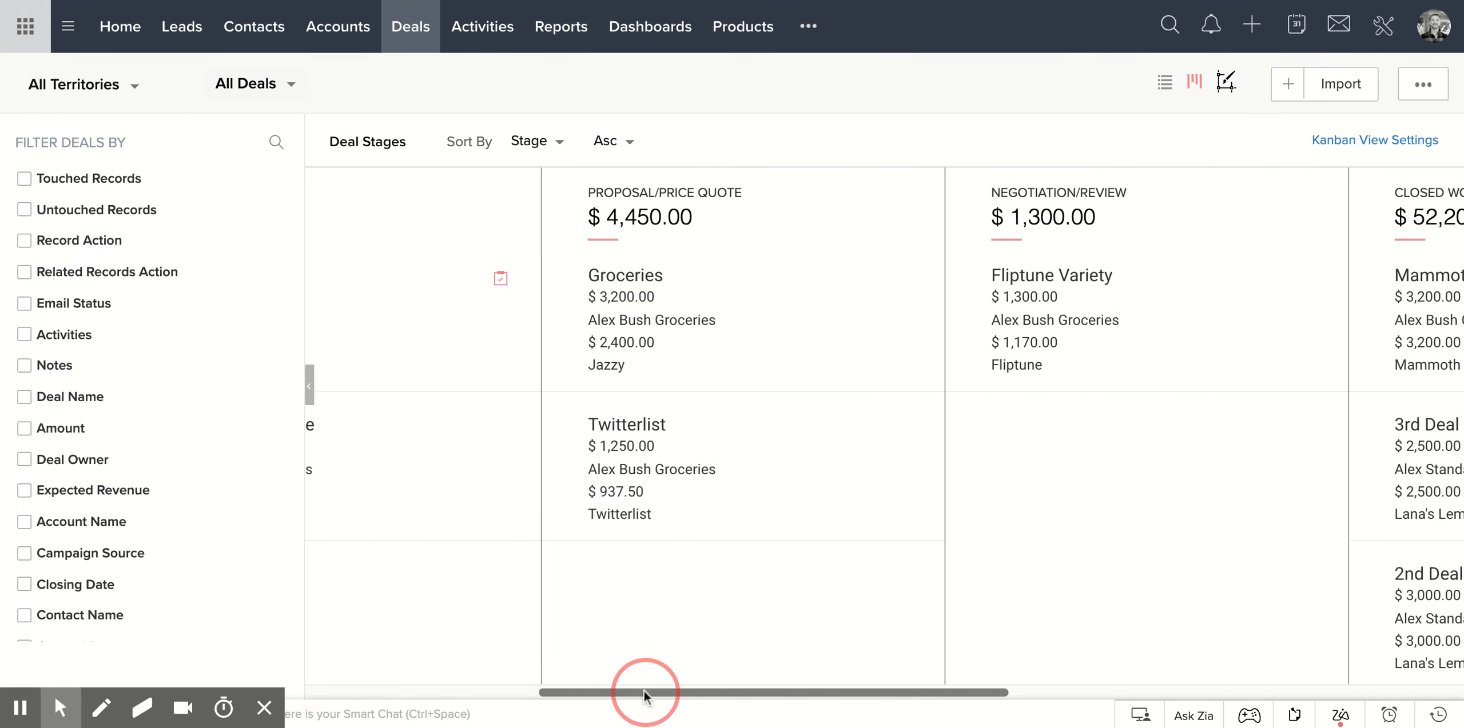
scroll(643, 693, left, 15)
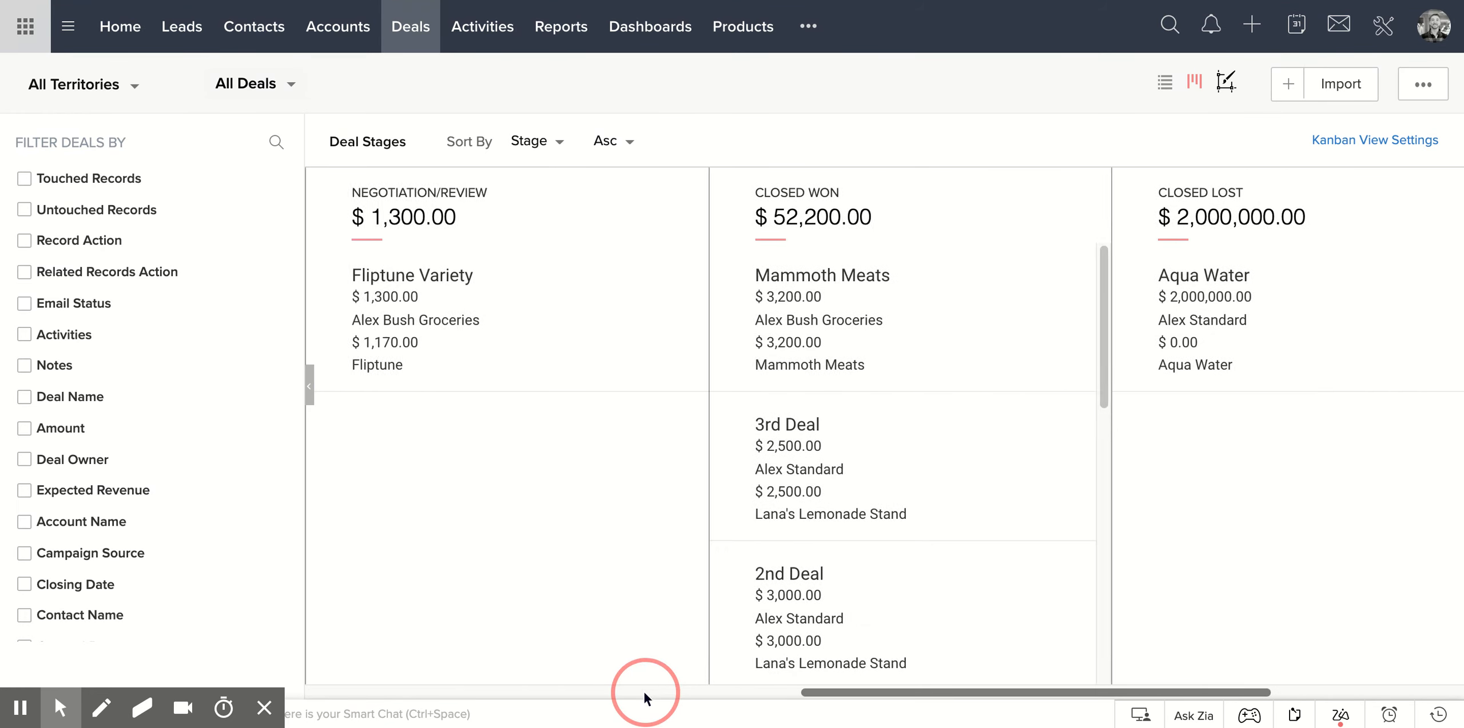
scroll(644, 692, left, 2)
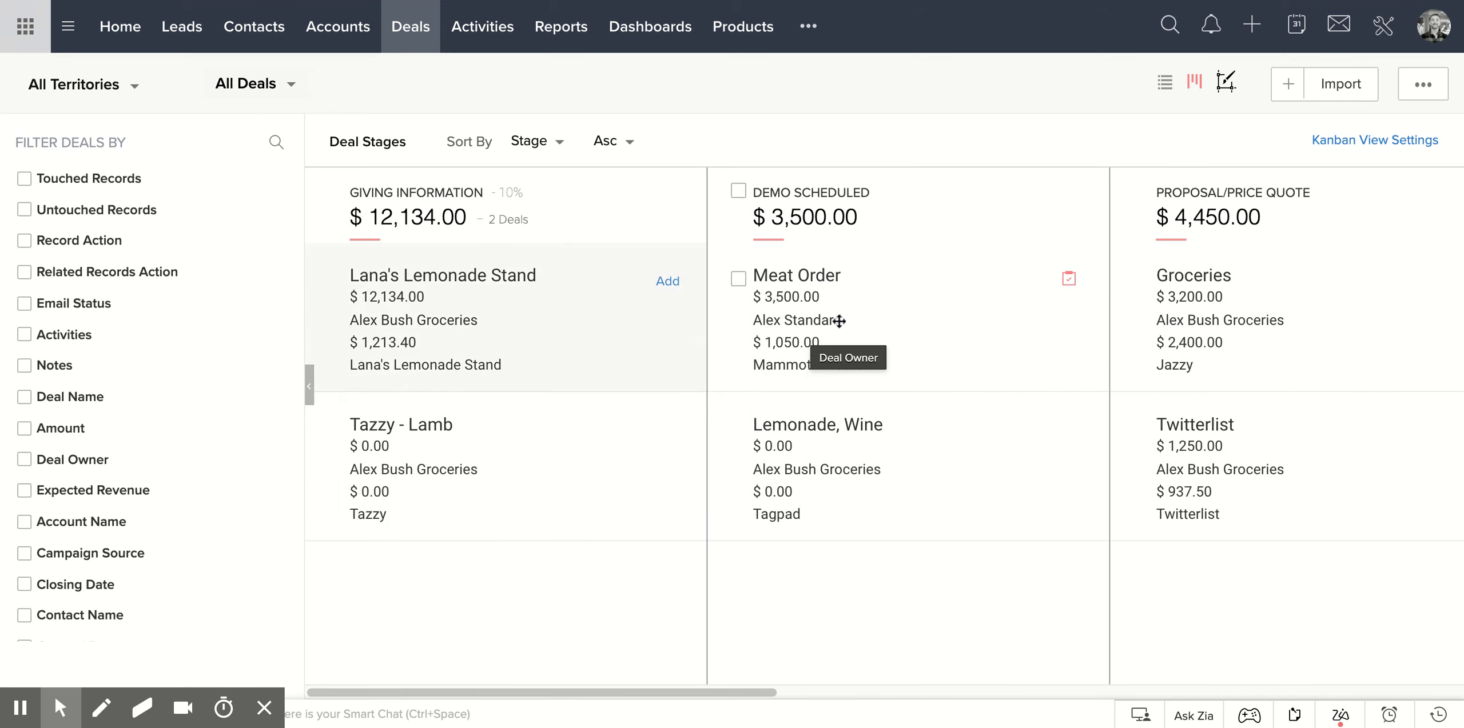
click(1354, 144)
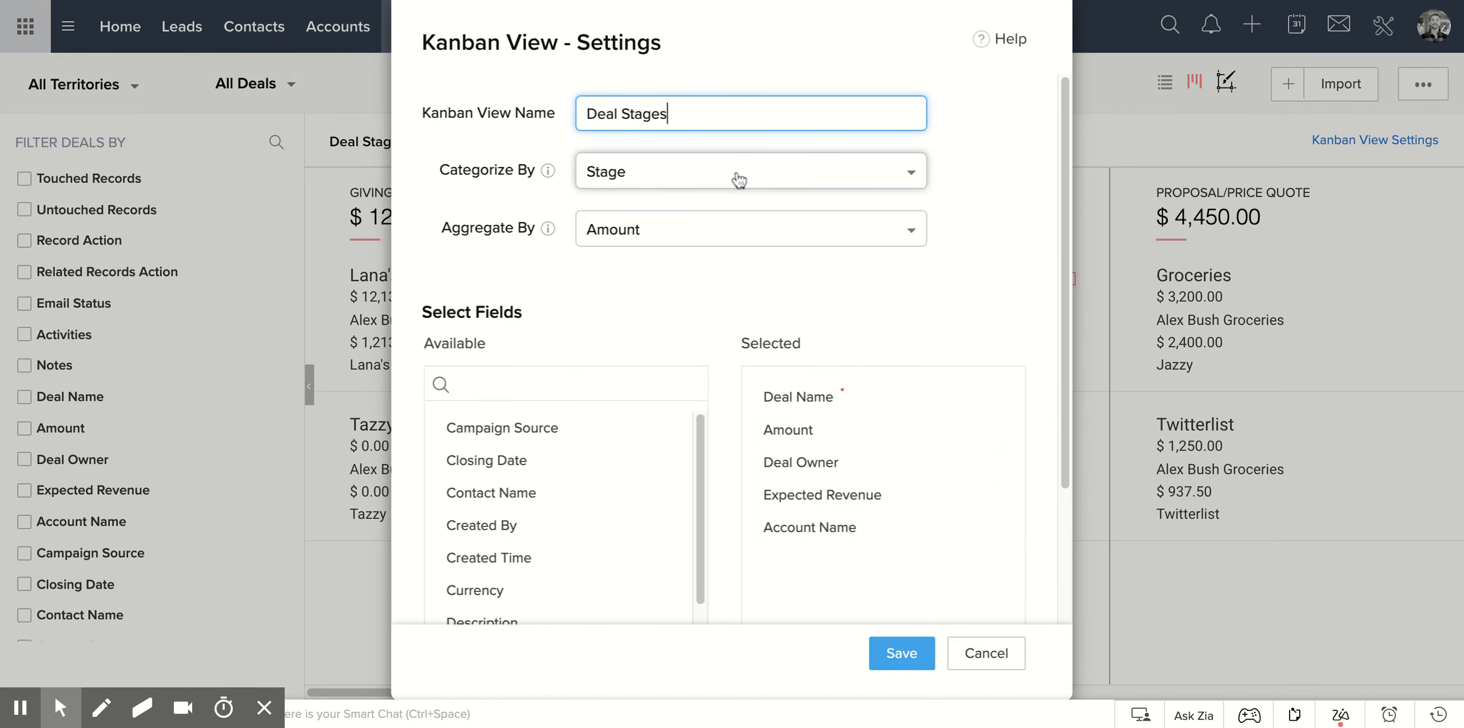
click(984, 655)
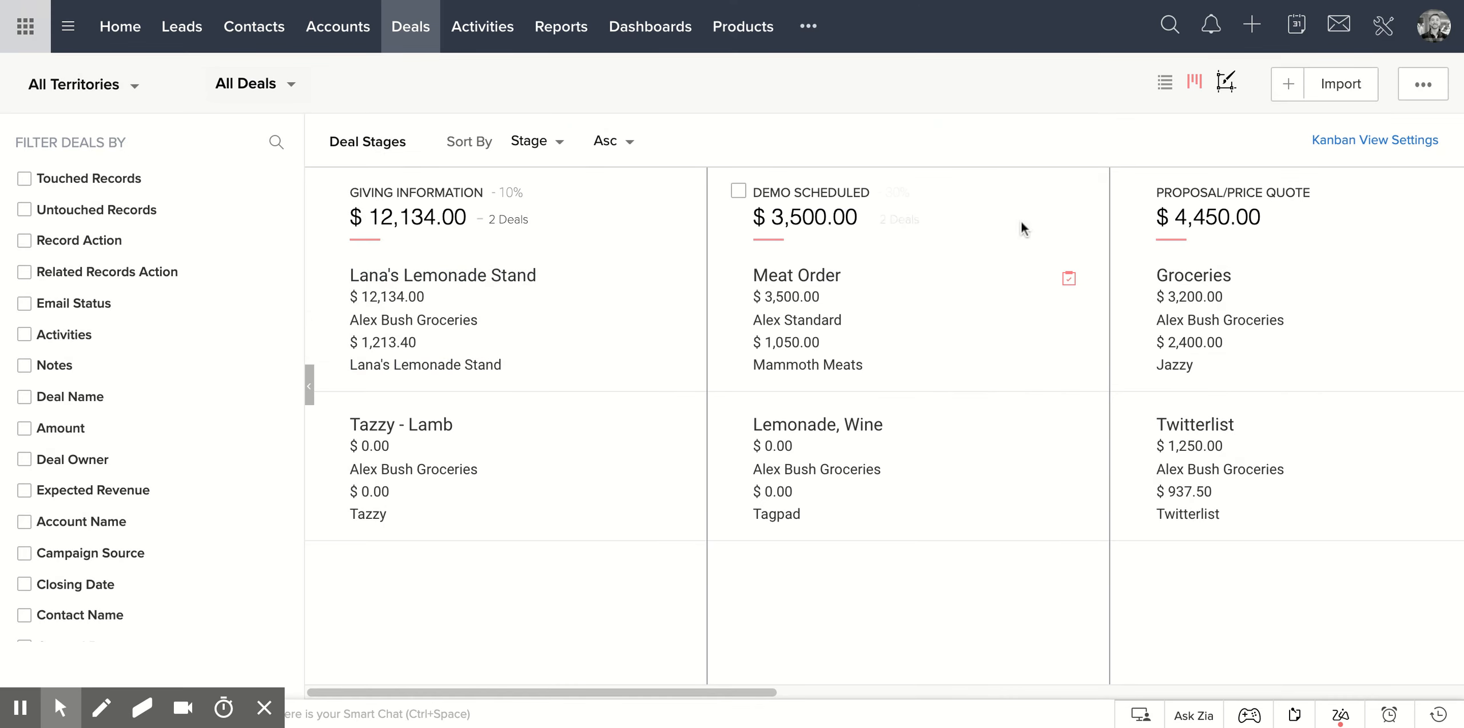
click(685, 692)
scroll(686, 693, left, 10)
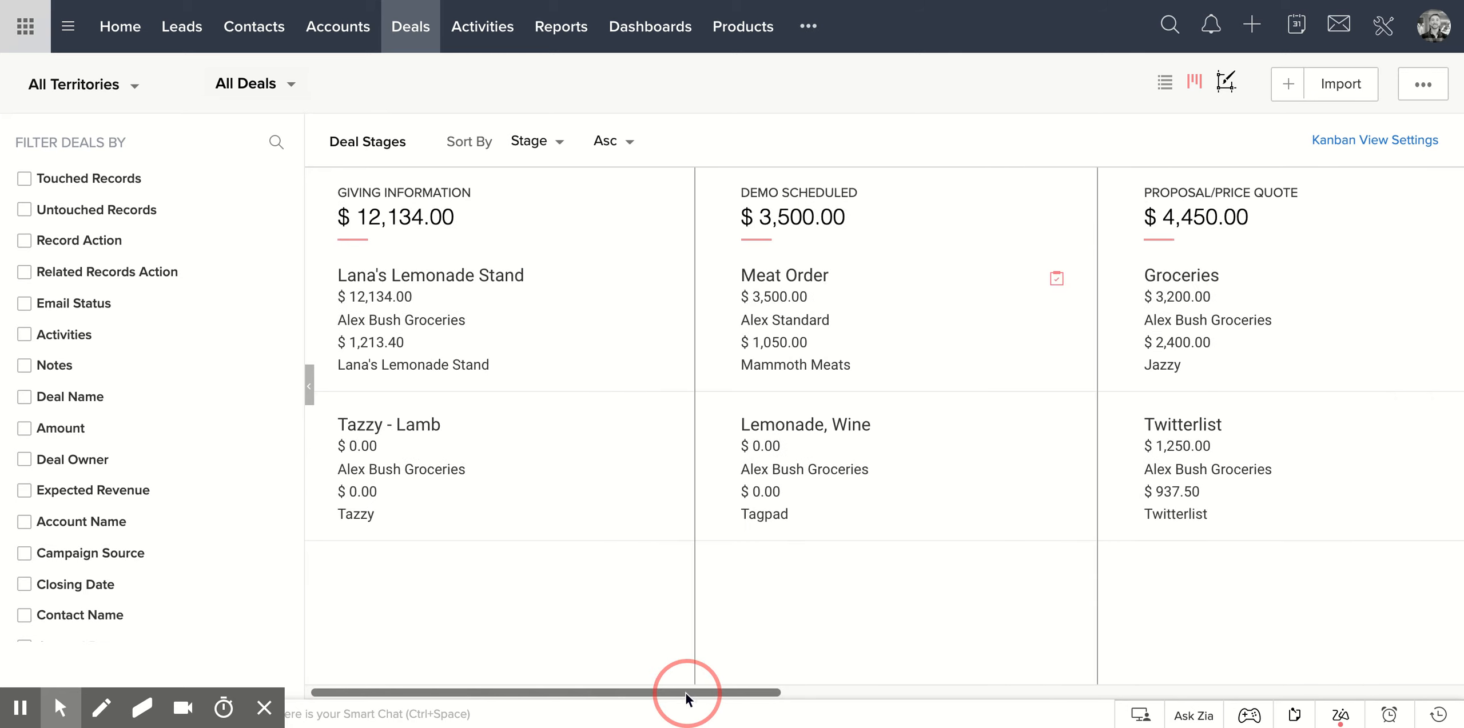
Keep the Deal Stages Kanban view categorized by Stage, remove the Account Name and Deal Owner fields, and save.
click(1344, 143)
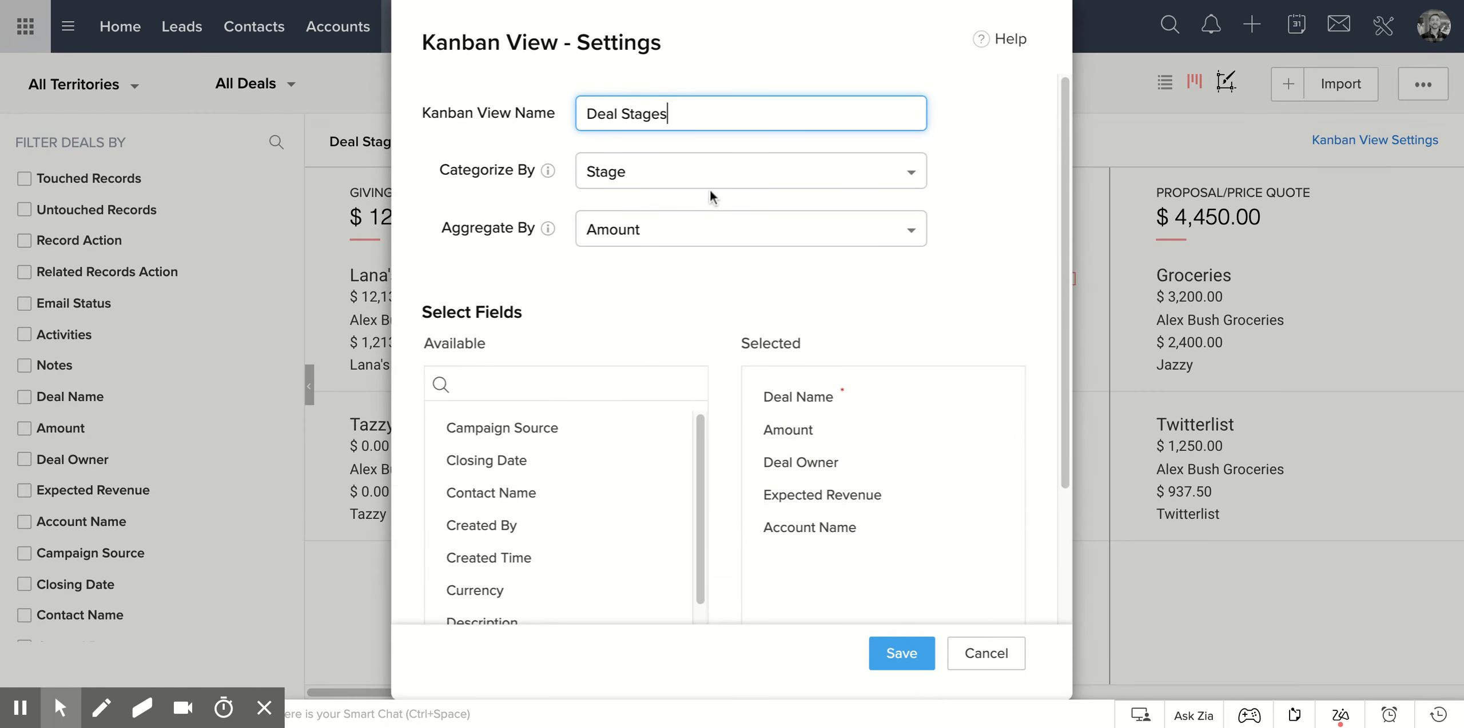
click(711, 182)
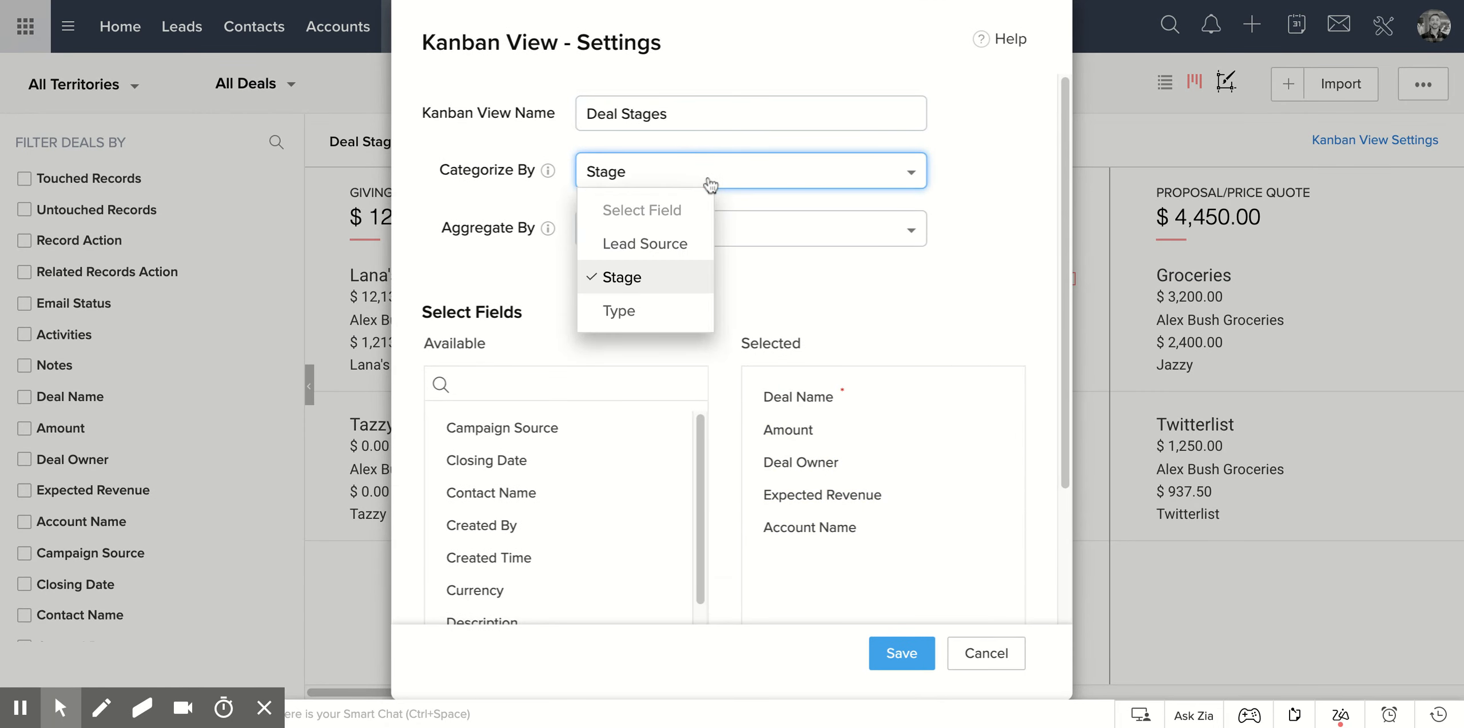
click(645, 283)
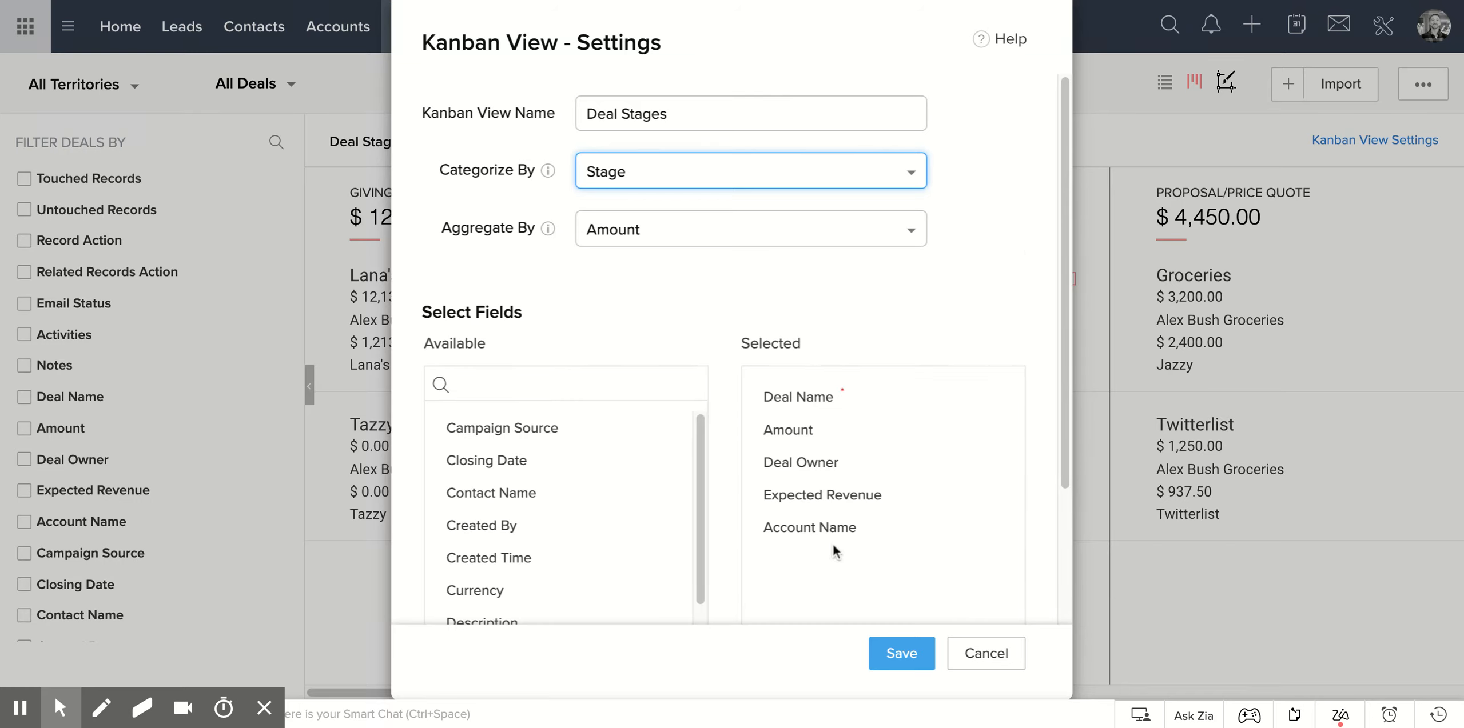
click(1000, 529)
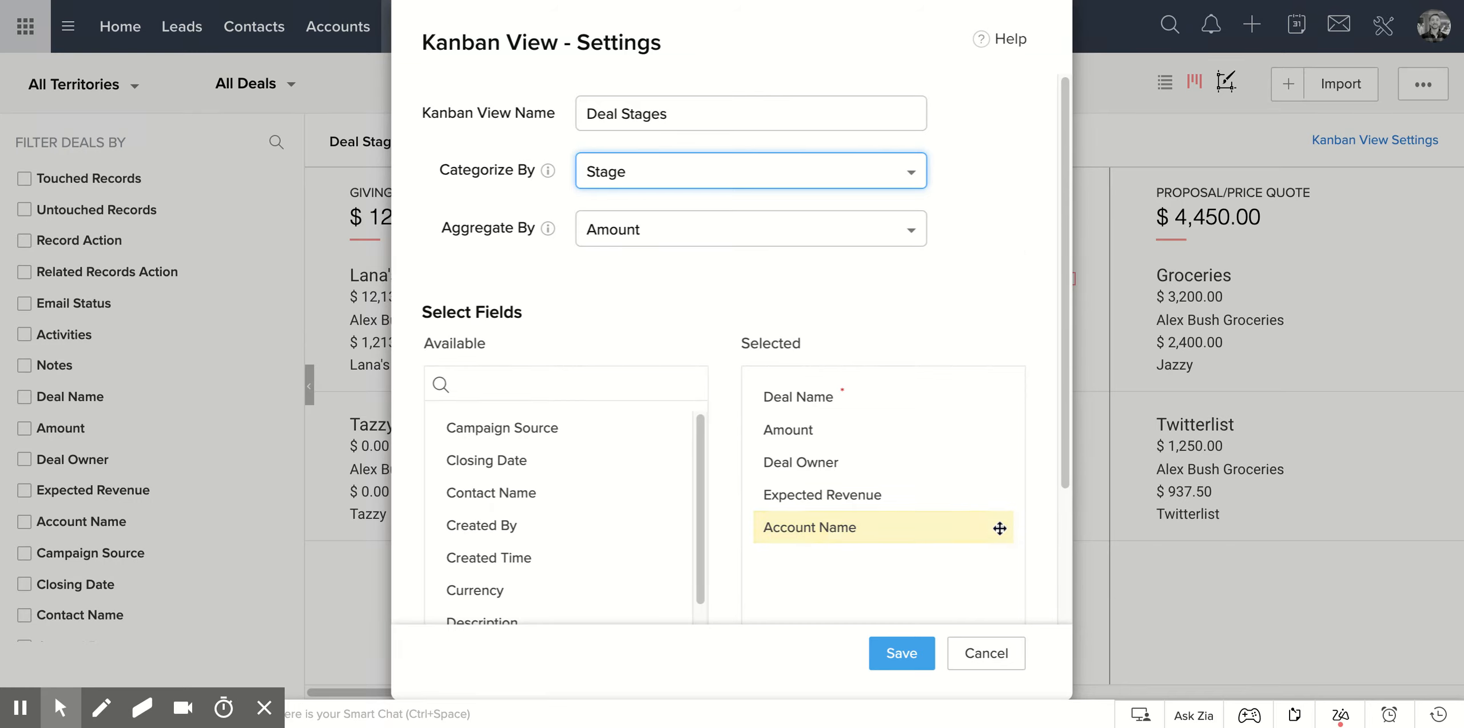
click(1001, 532)
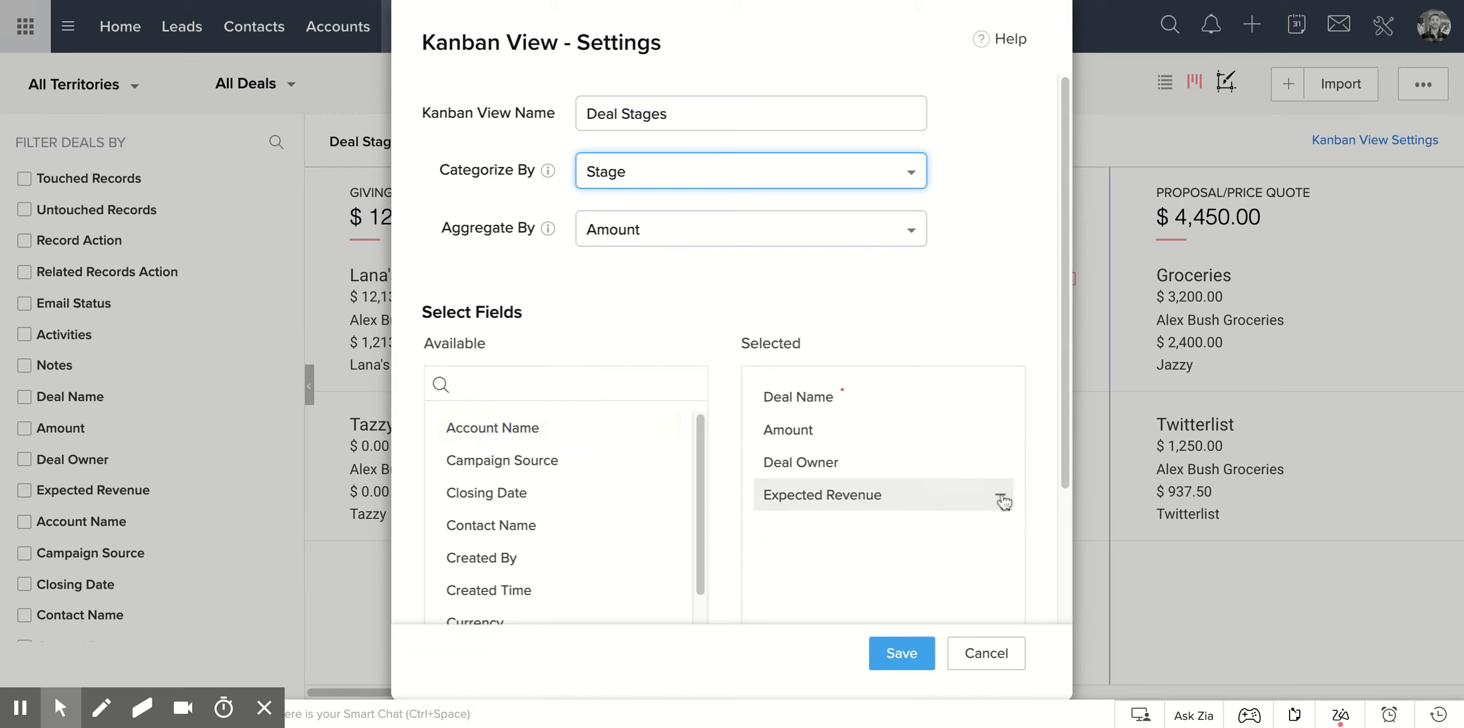
click(1000, 464)
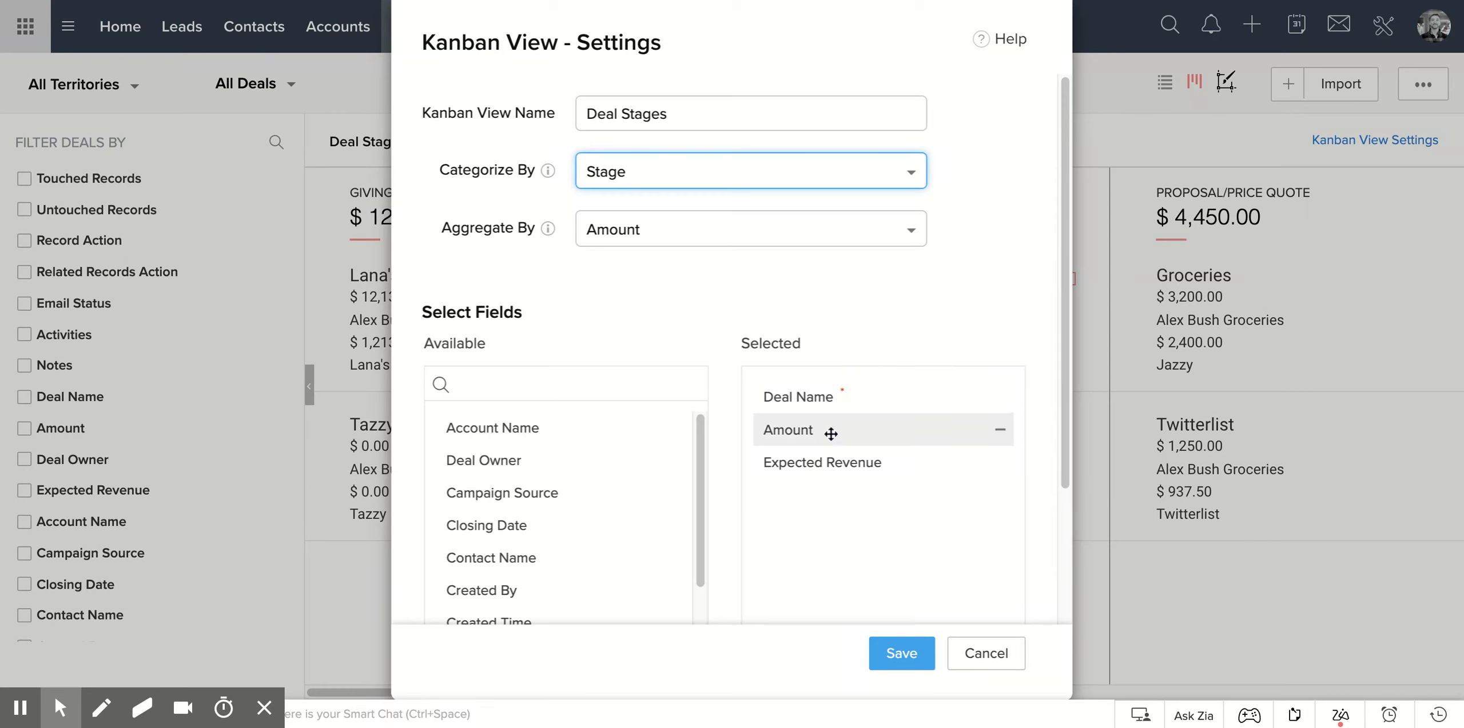
click(910, 661)
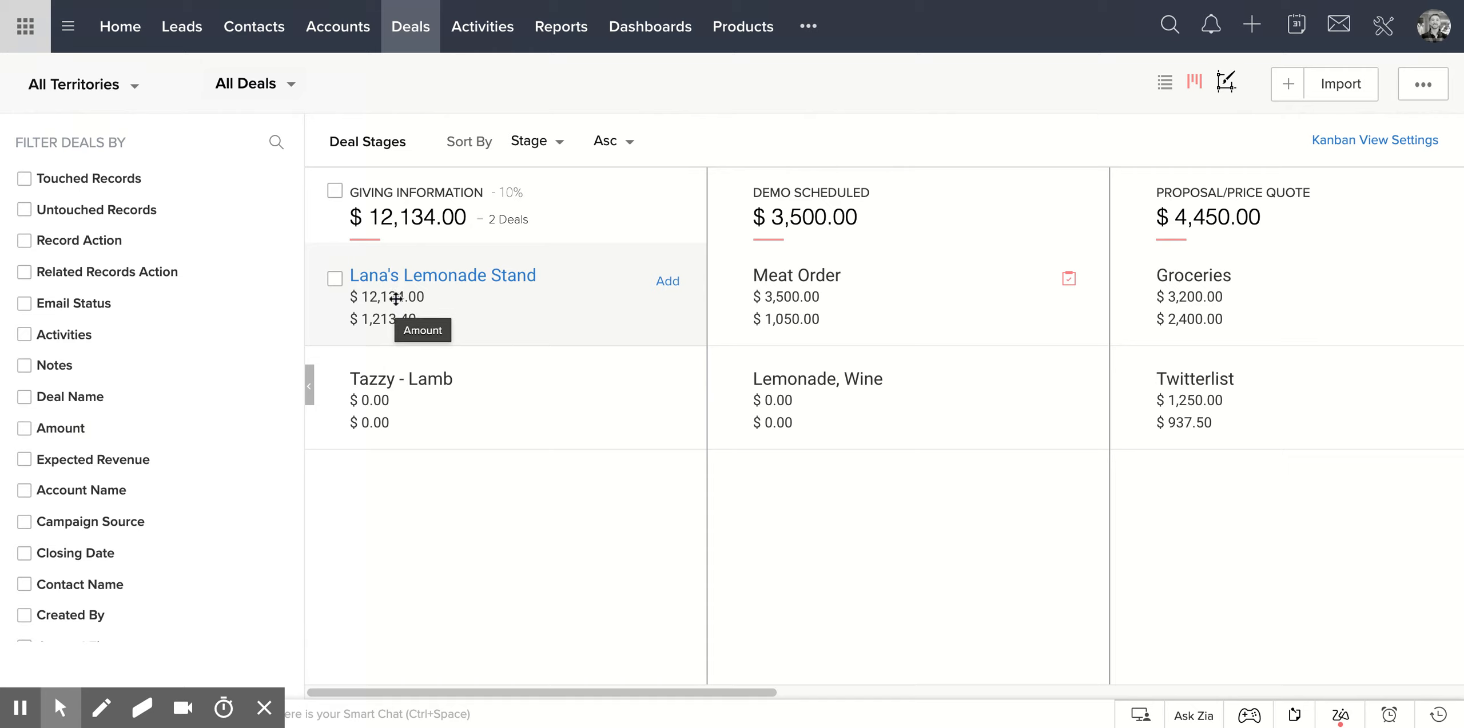
Add the Campaign Source field to the Deal Stages Kanban view and save the settings.
click(1401, 143)
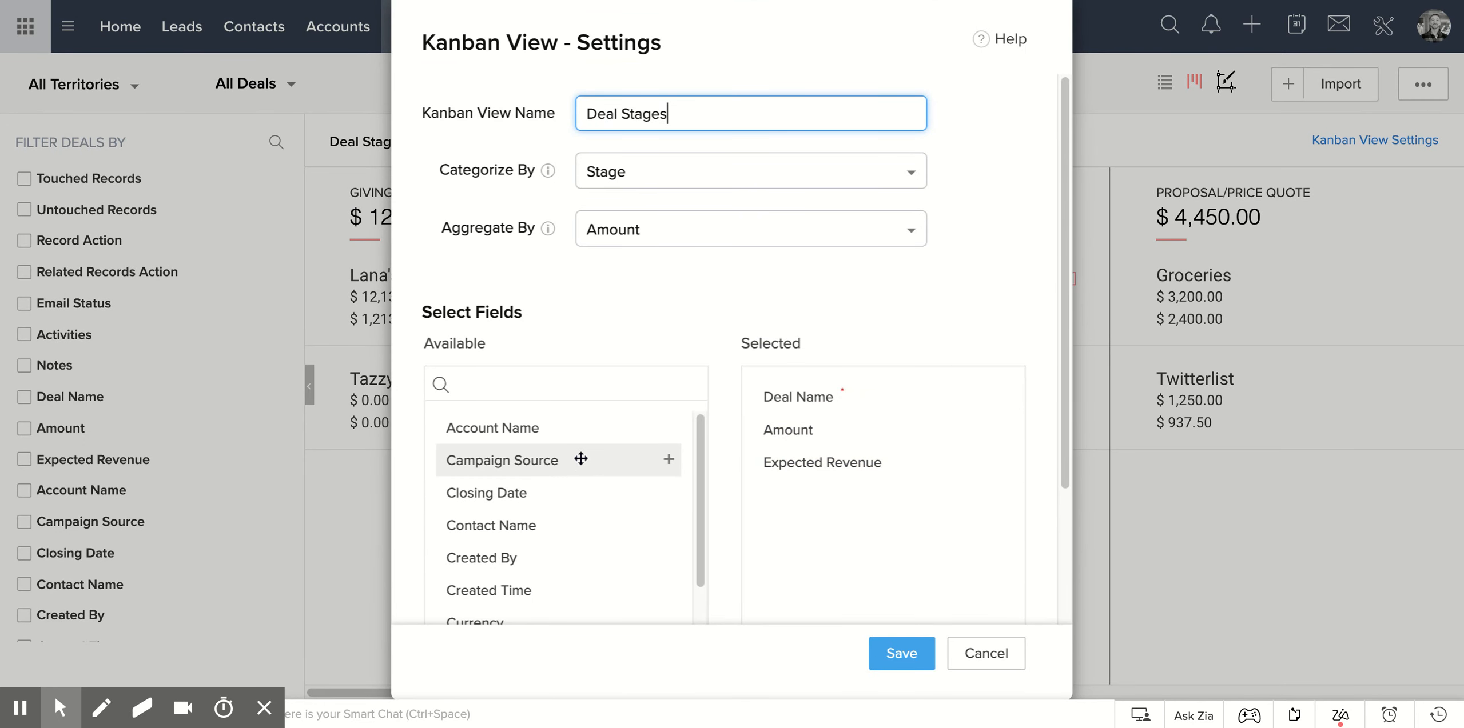
drag(550, 469, 827, 501)
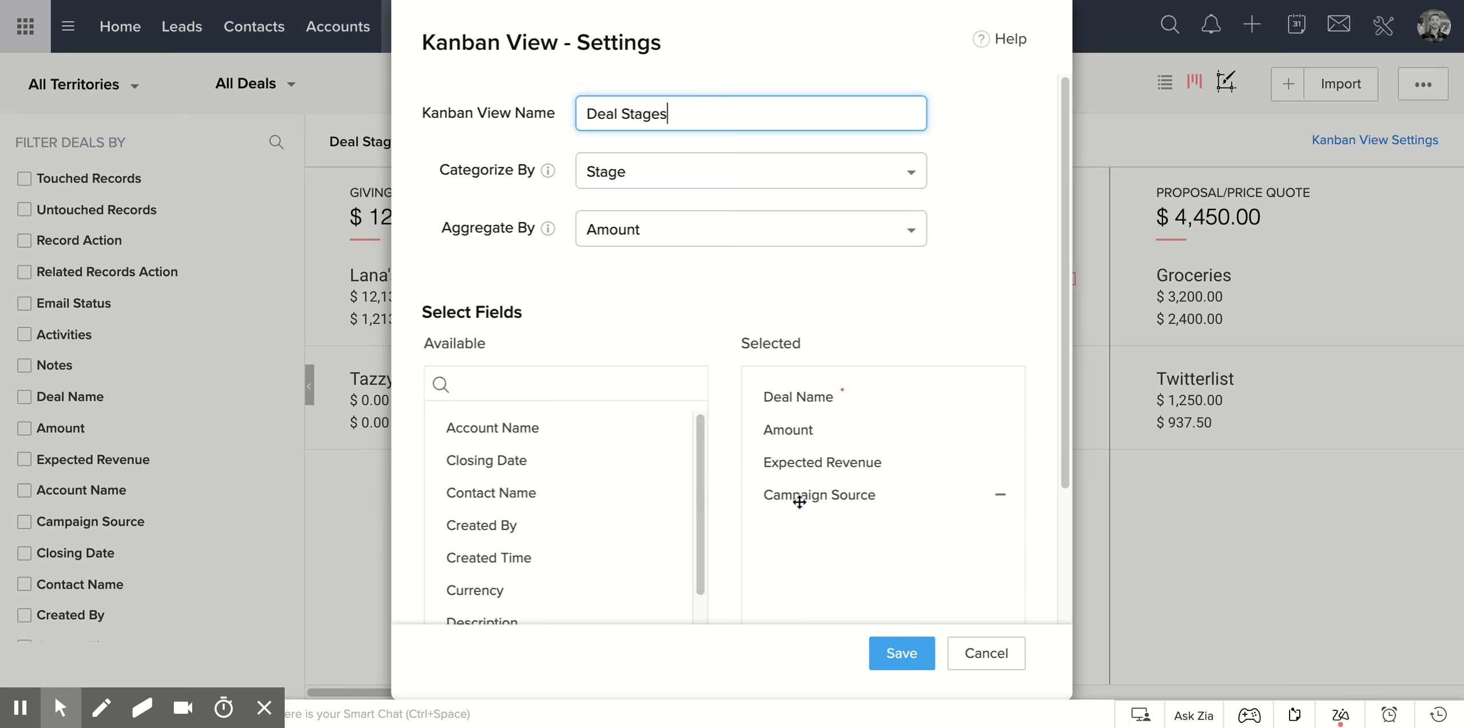
click(902, 654)
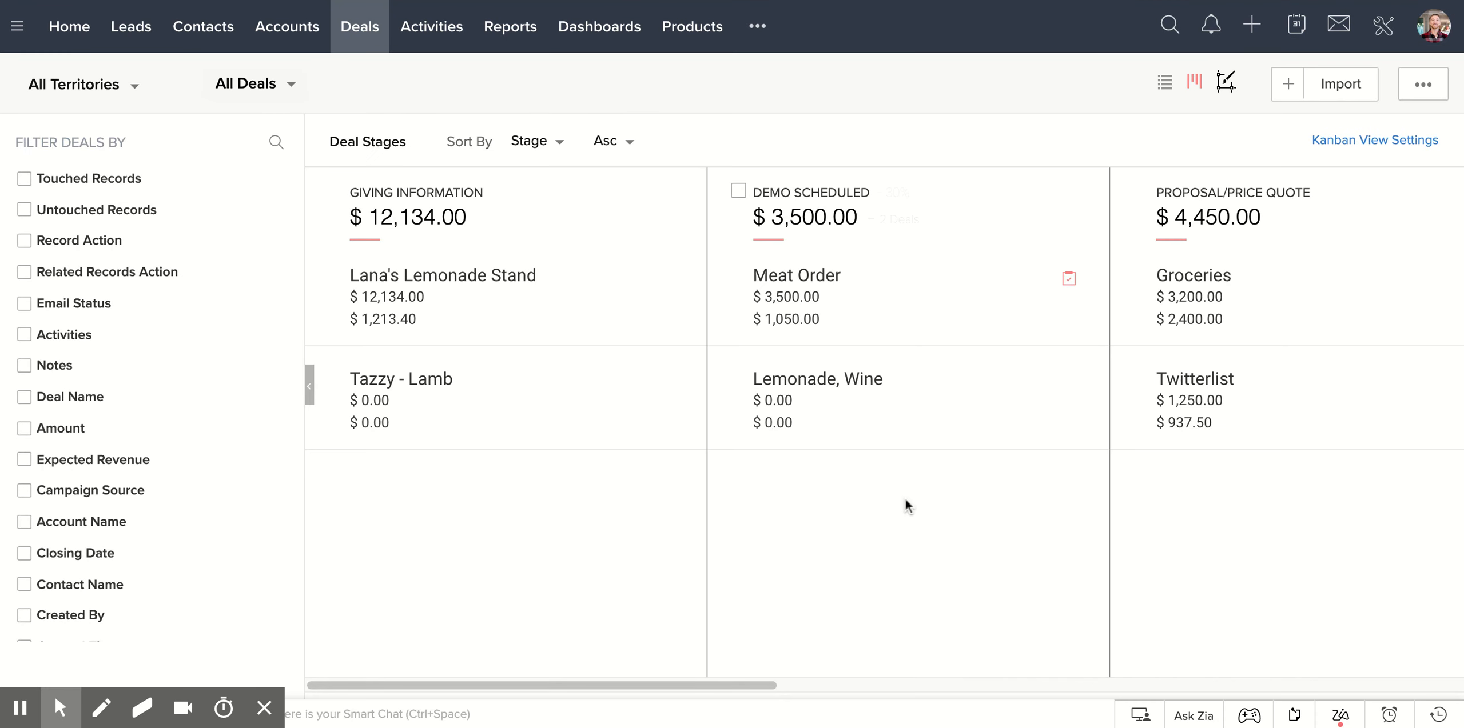
Replace the Campaign Source field with Closing Date in the Deal Stages Kanban view and save.
click(1337, 143)
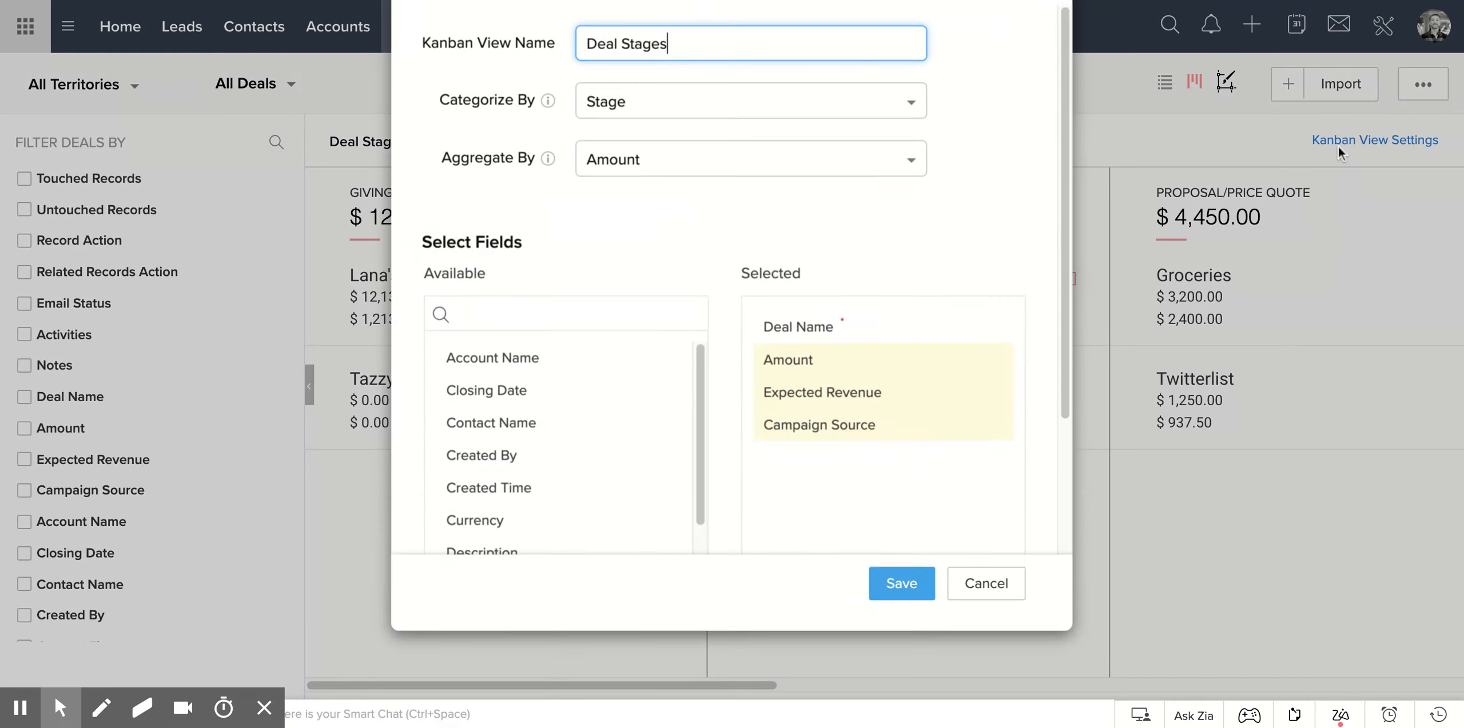
click(999, 498)
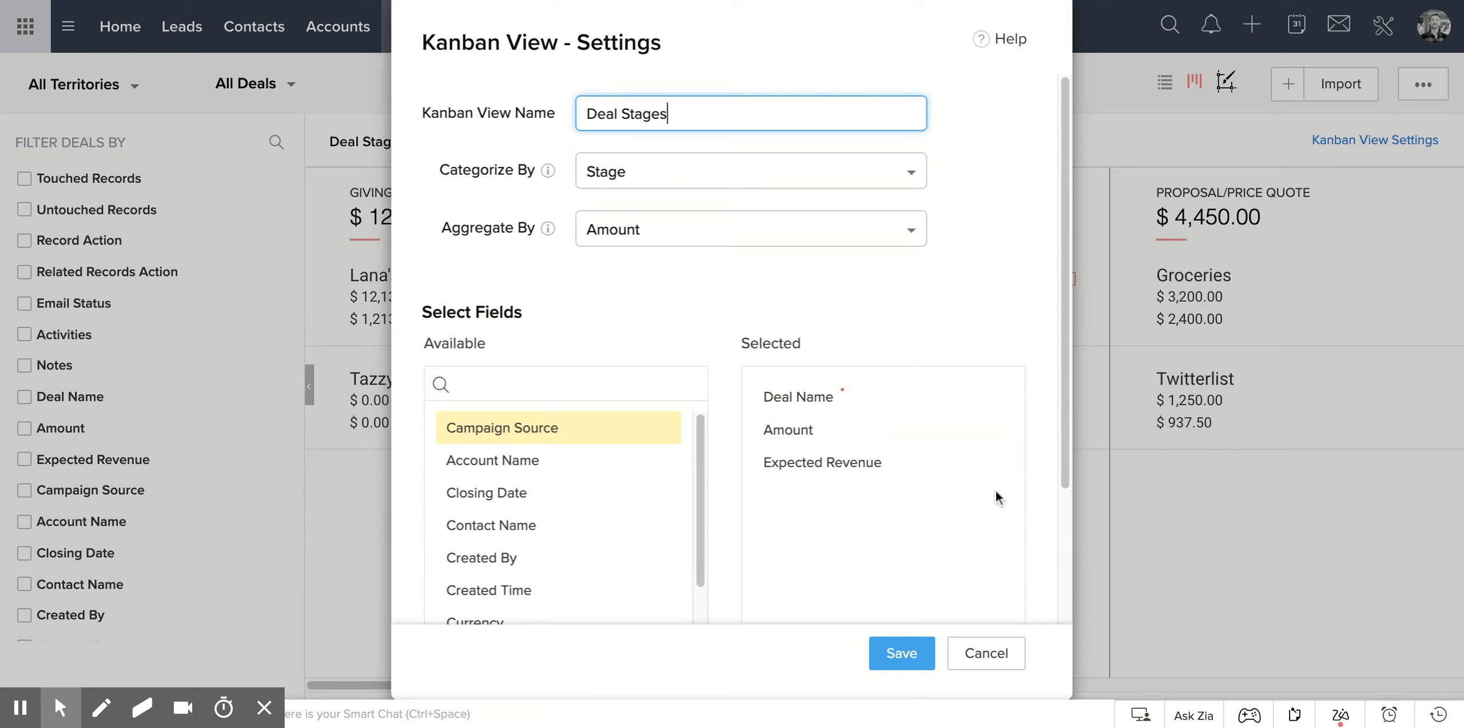
drag(598, 503, 851, 505)
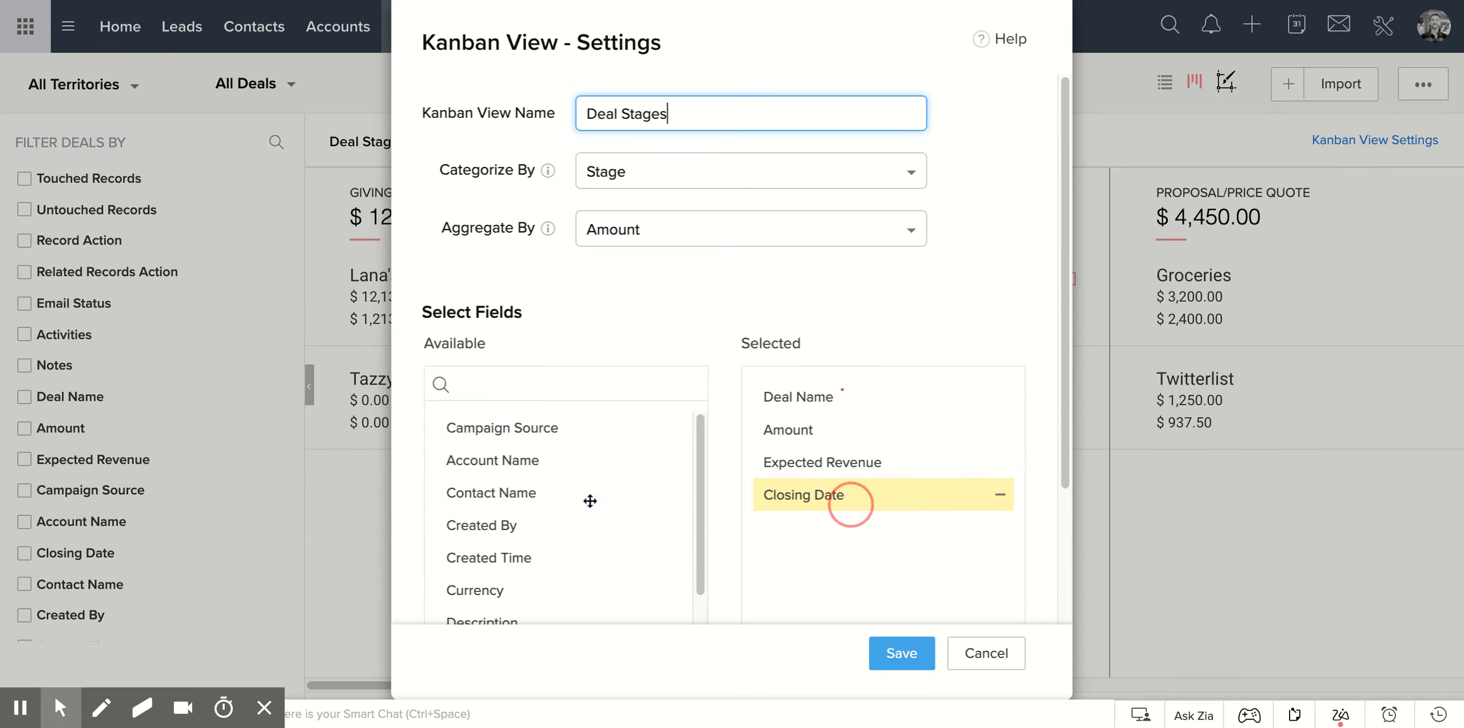
click(906, 651)
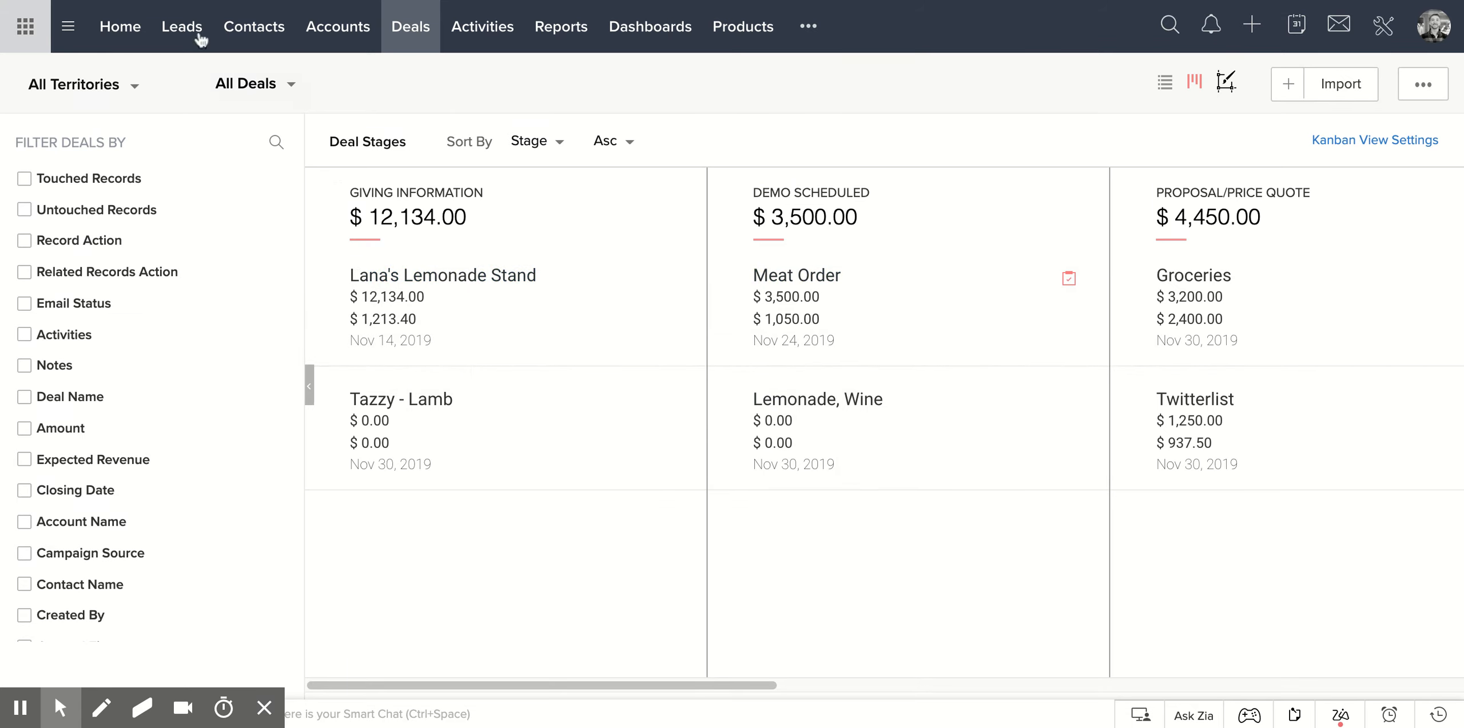
Open the Leads module and view the setup form for a new Kanban view, cancelling without saving.
click(182, 28)
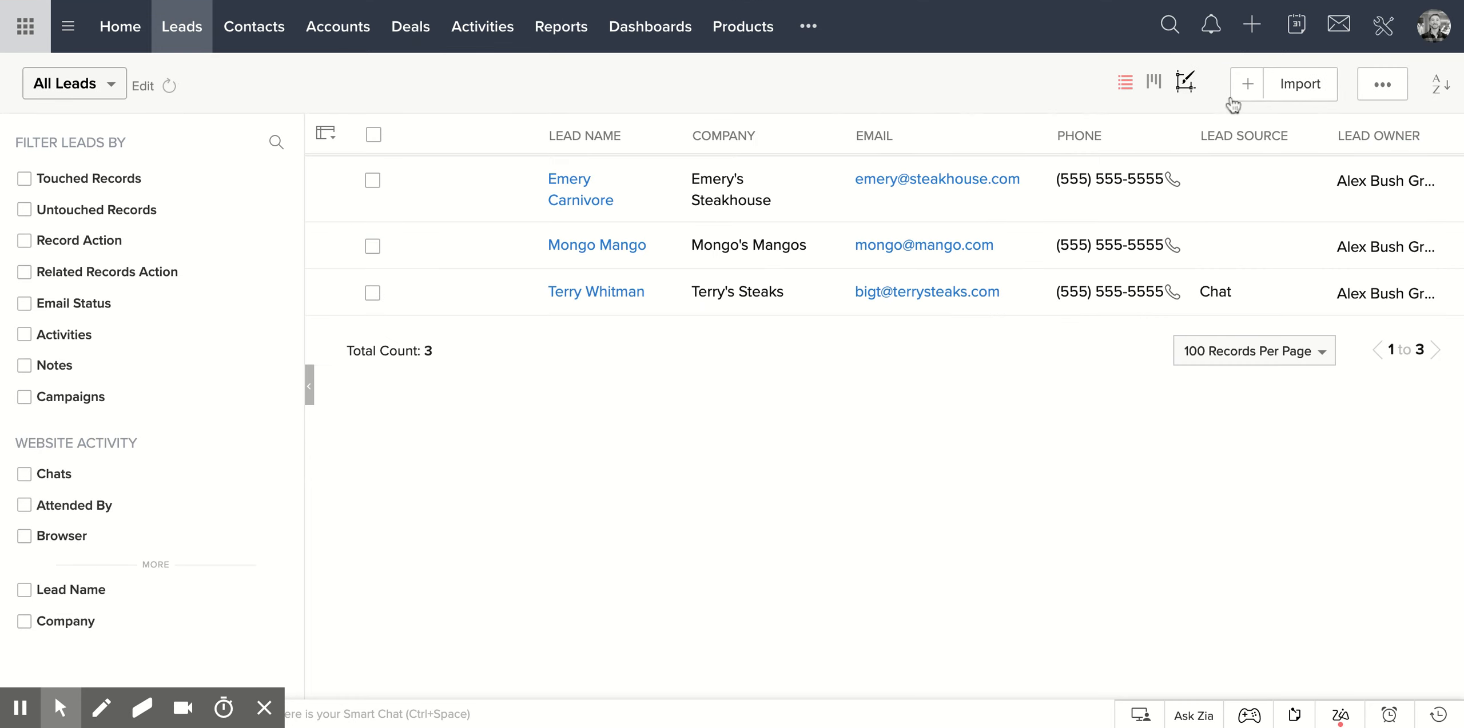
click(1157, 84)
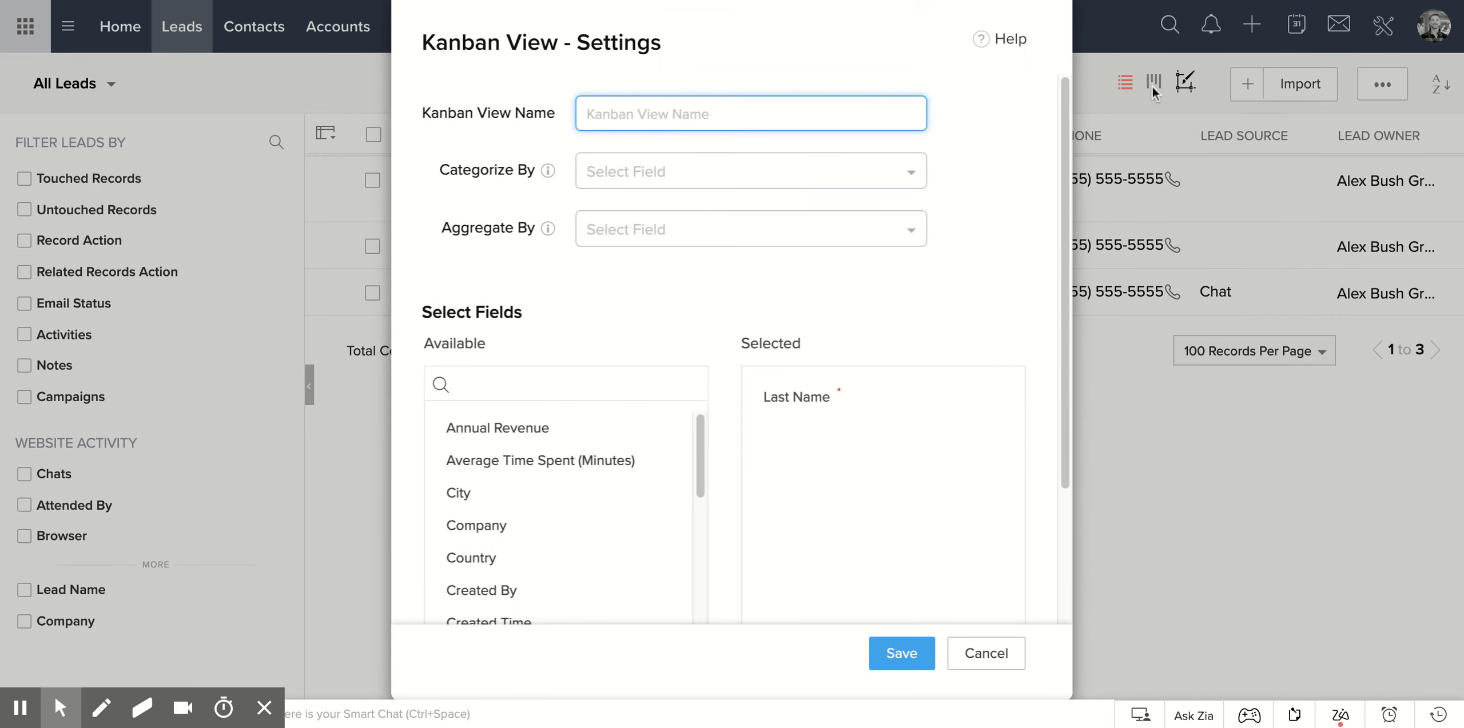
click(986, 654)
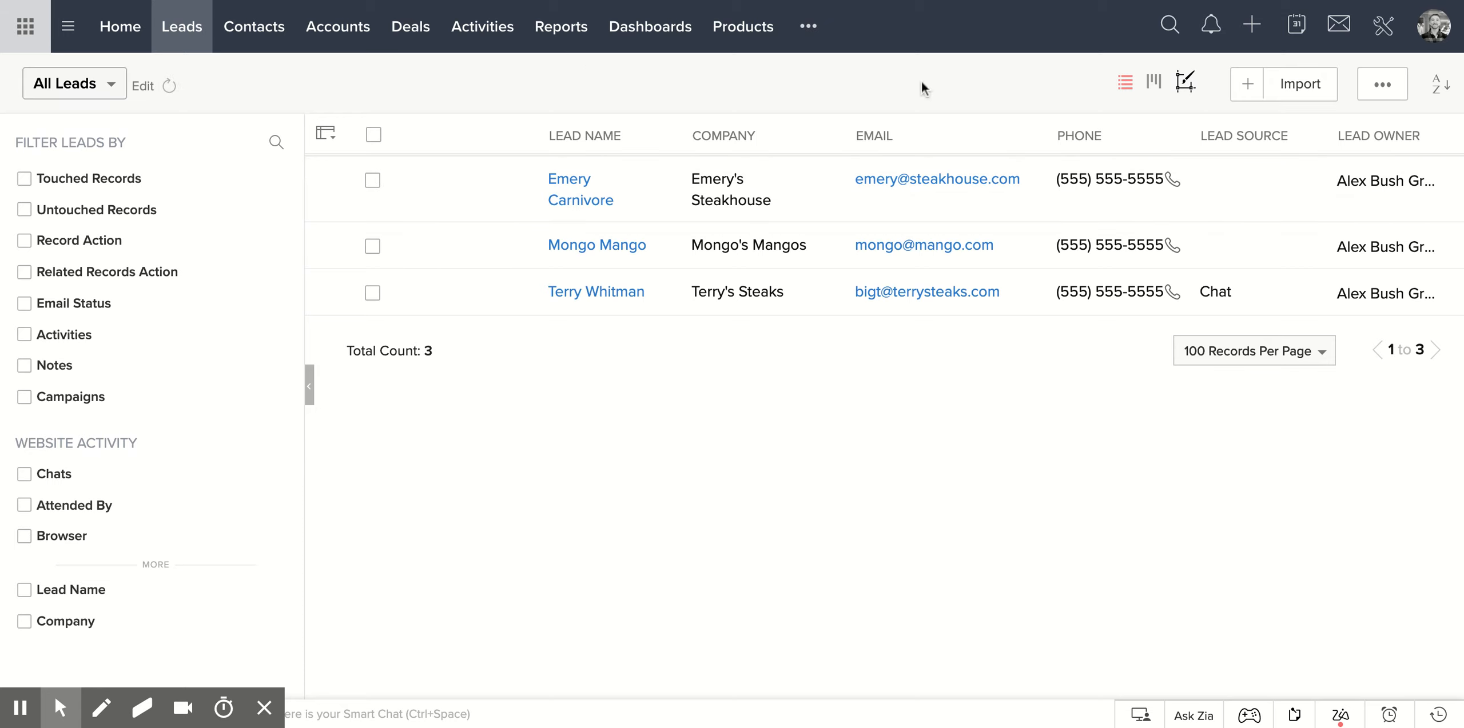
Set up a Kanban view named Leads in the Leads module, categorized by Industry and aggregated by Annual Revenue.
click(1154, 82)
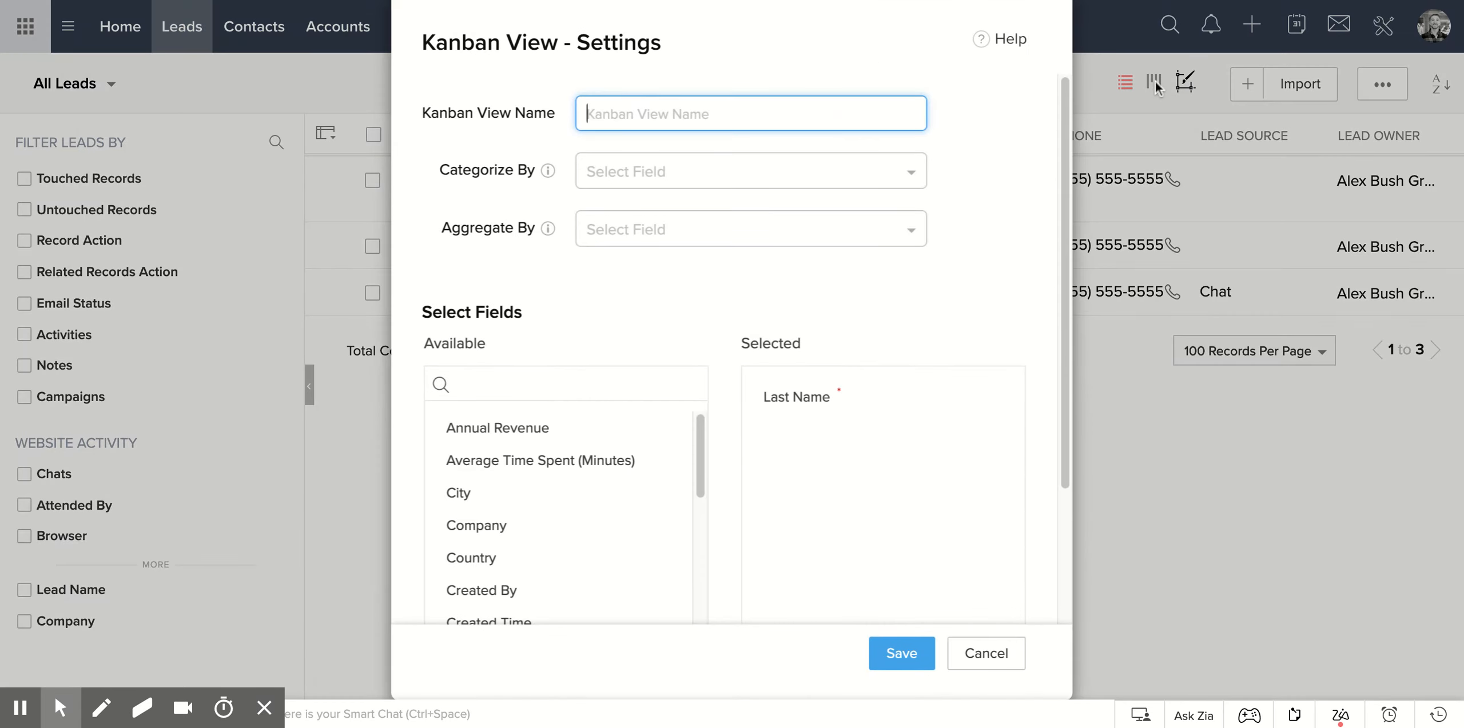
text(Leads)
click(675, 177)
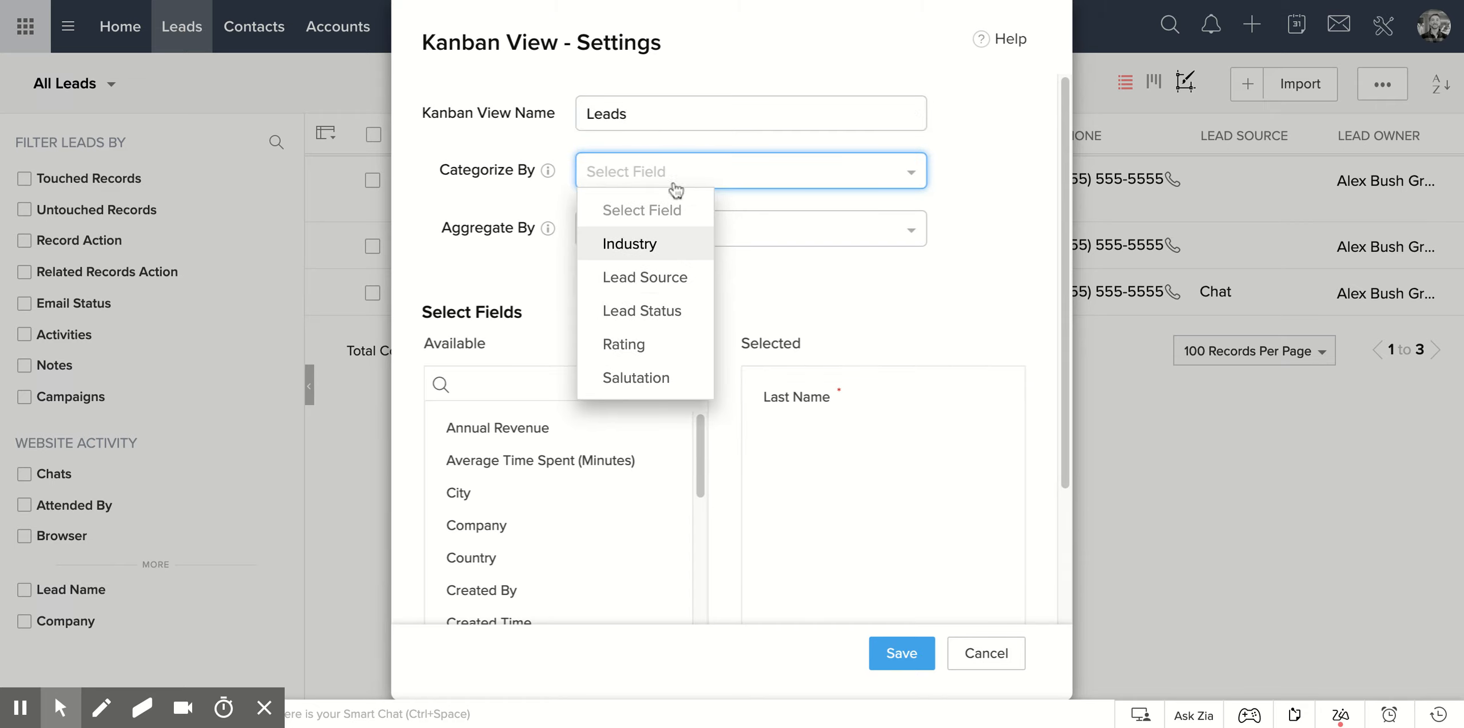
click(624, 245)
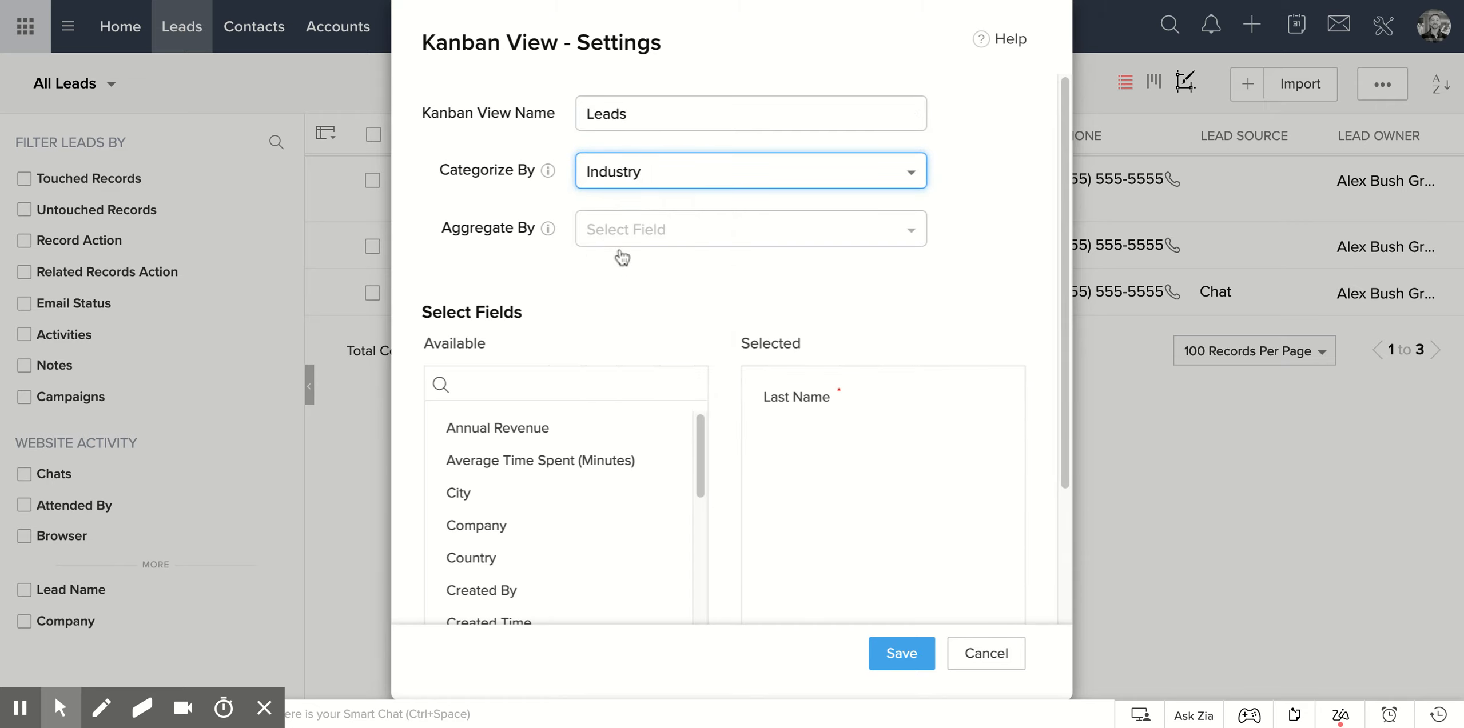
click(659, 237)
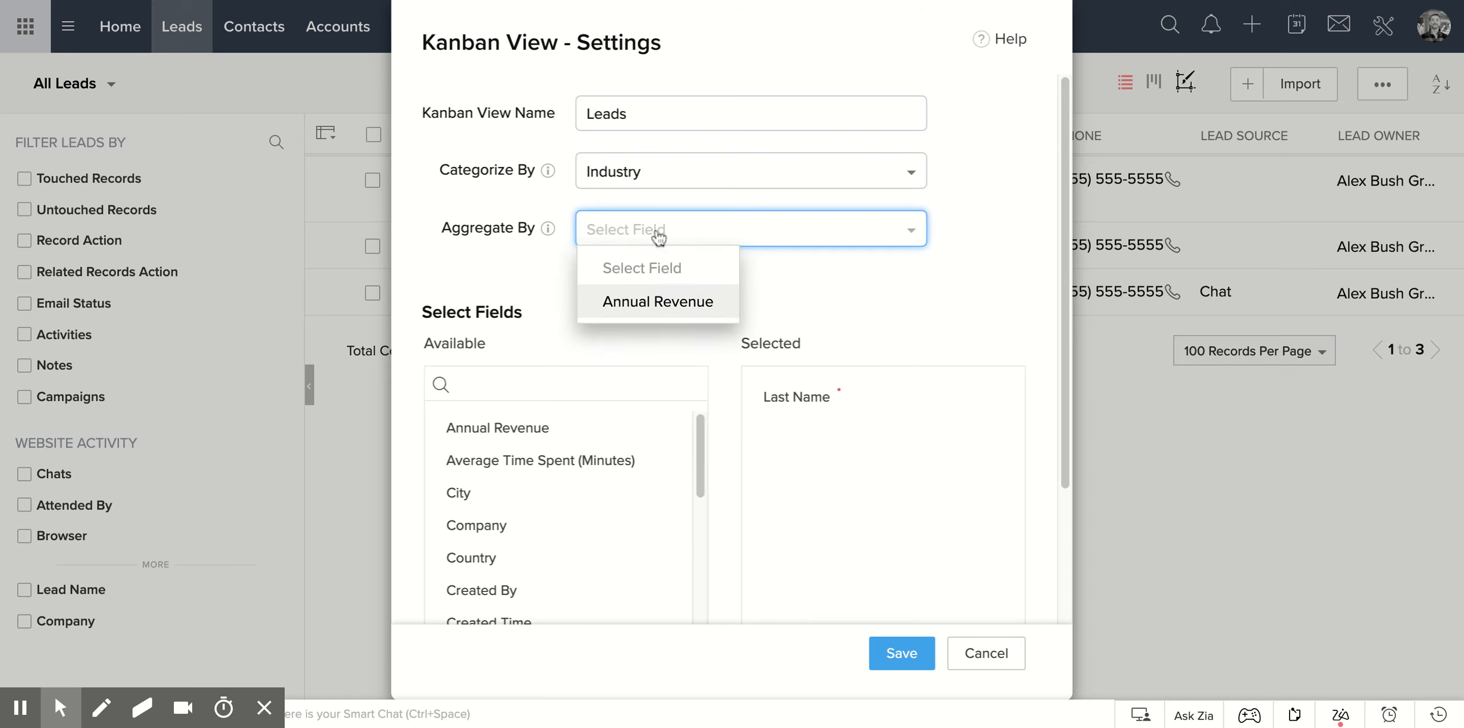
click(674, 299)
Add the Annual Revenue and City fields to the Leads Kanban view's cards and save the settings.
scroll(628, 360, down, 1)
drag(569, 396, 896, 404)
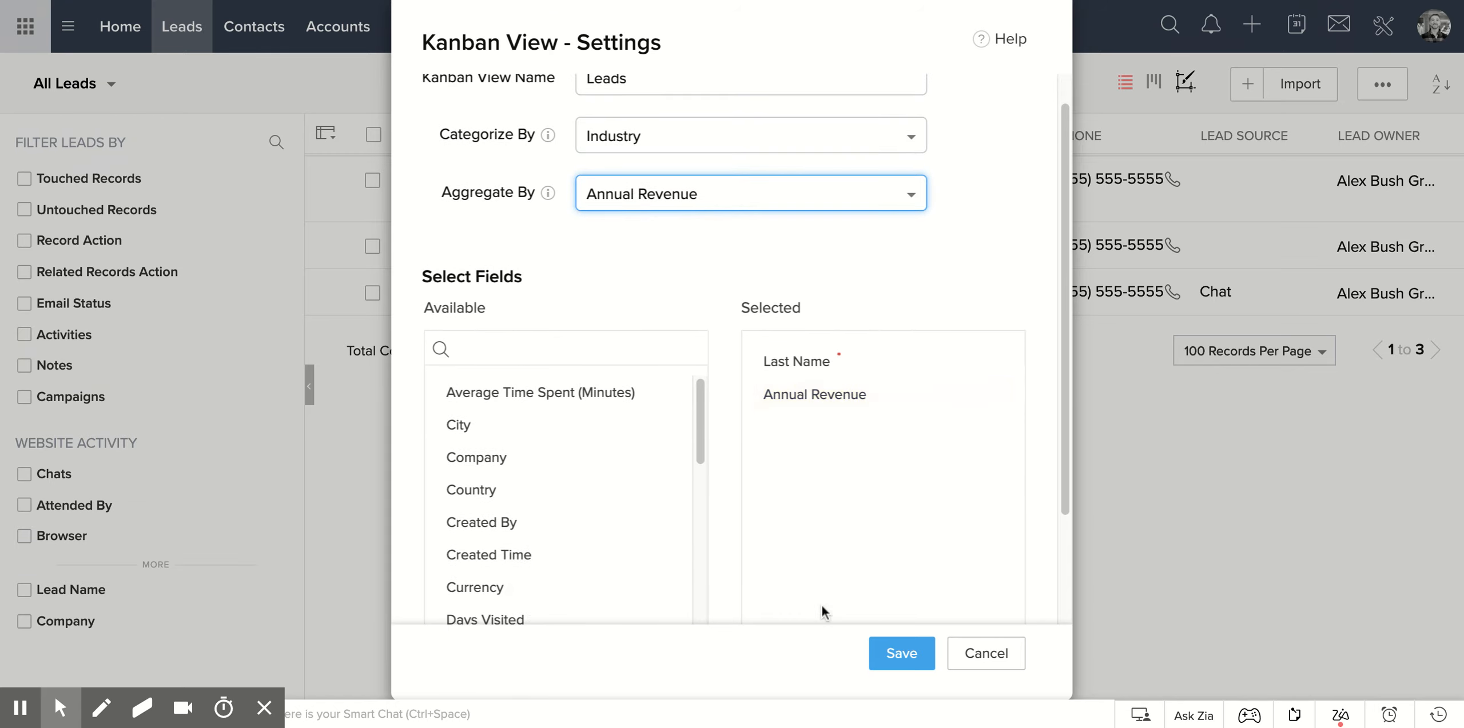
drag(578, 424, 835, 428)
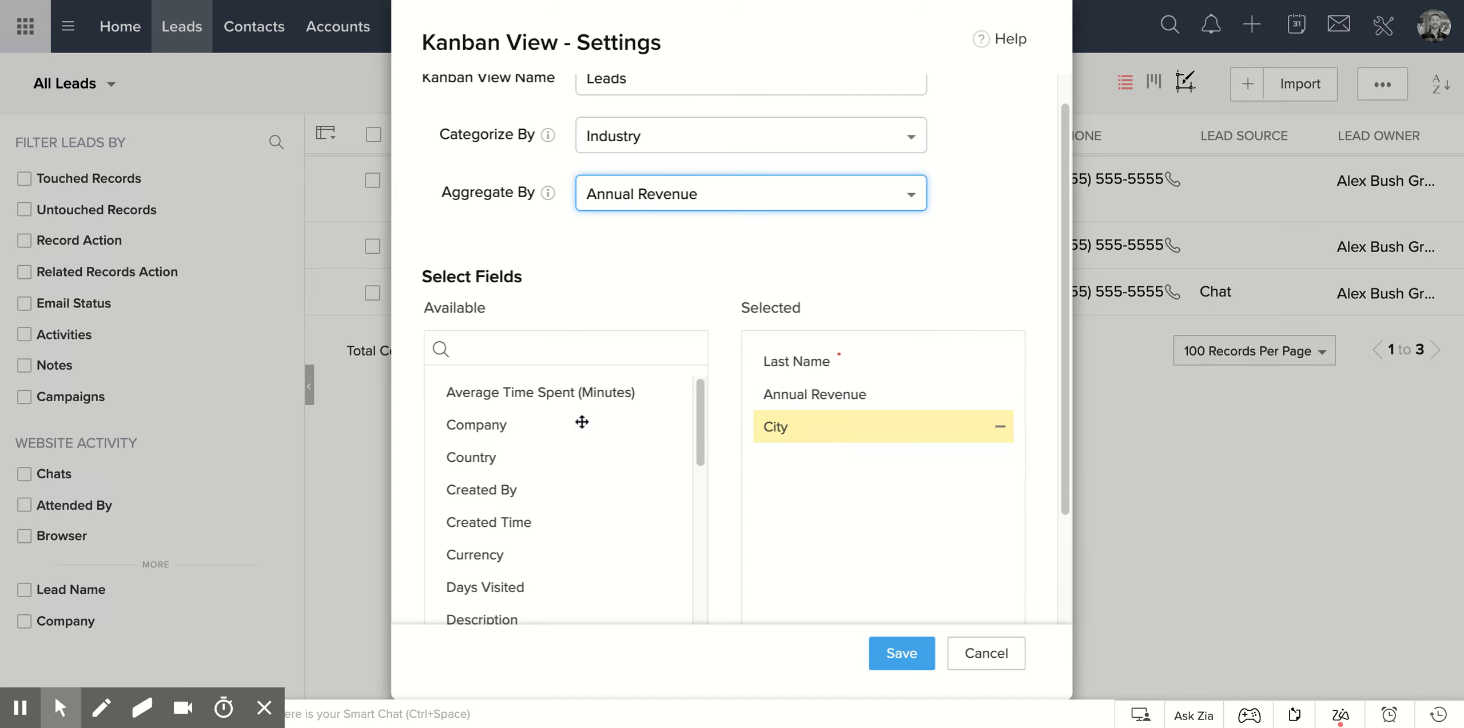
click(895, 665)
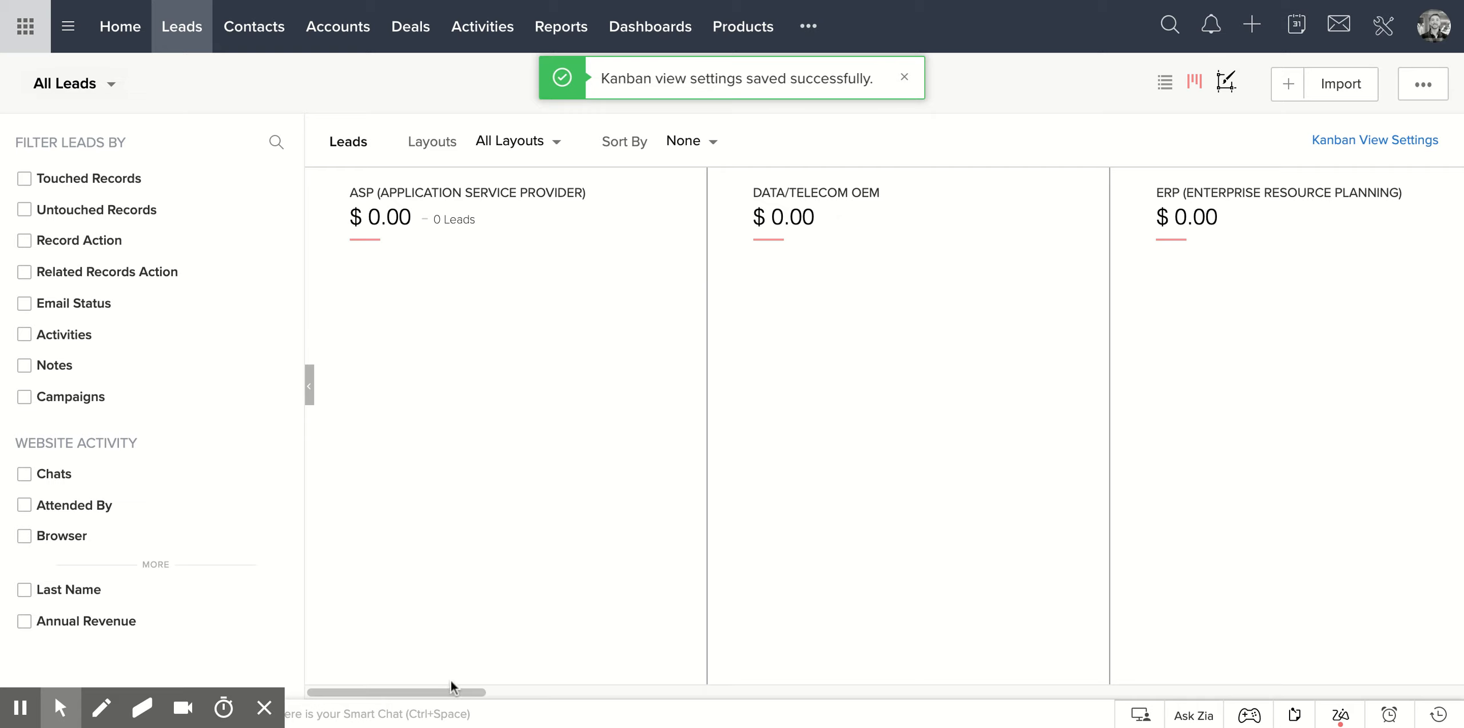
Recategorize the Leads Kanban view by Lead Source and save the settings.
drag(456, 693, 681, 693)
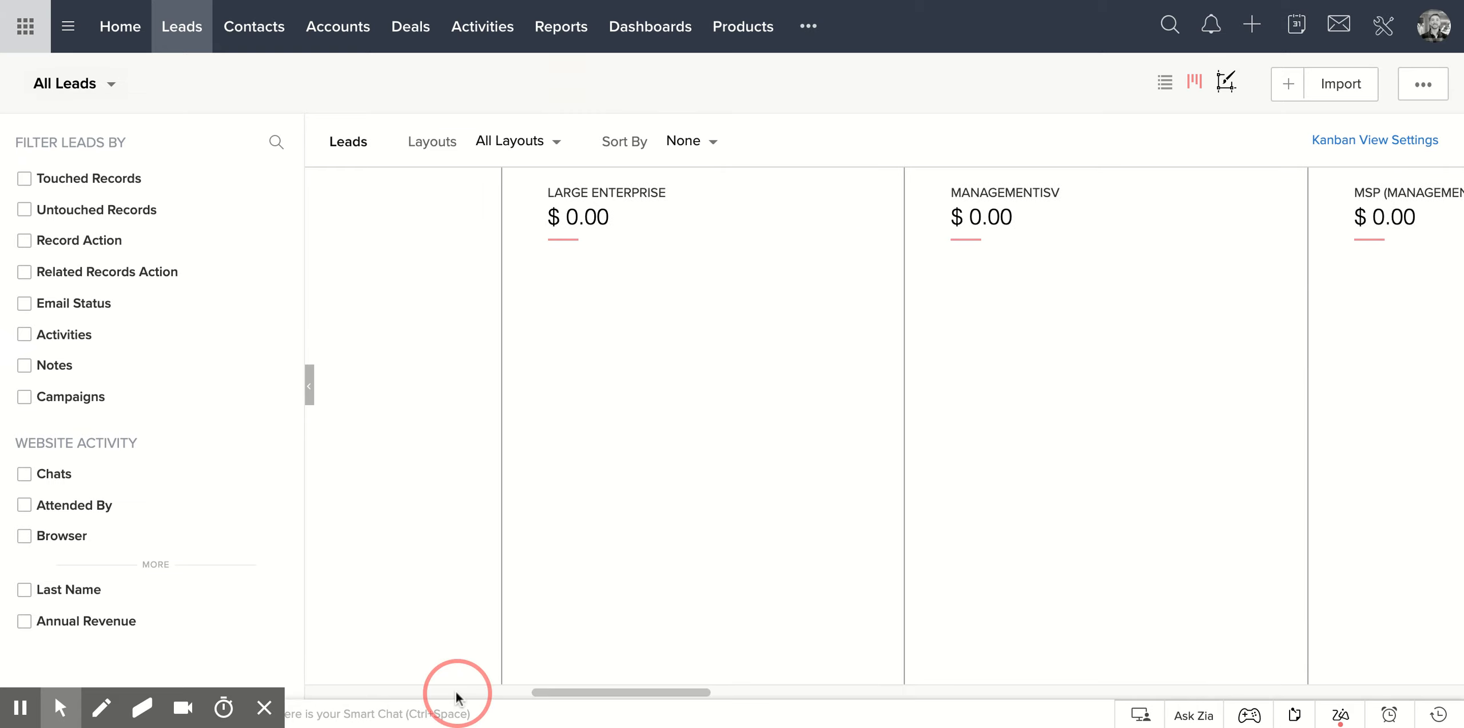
drag(580, 692, 356, 692)
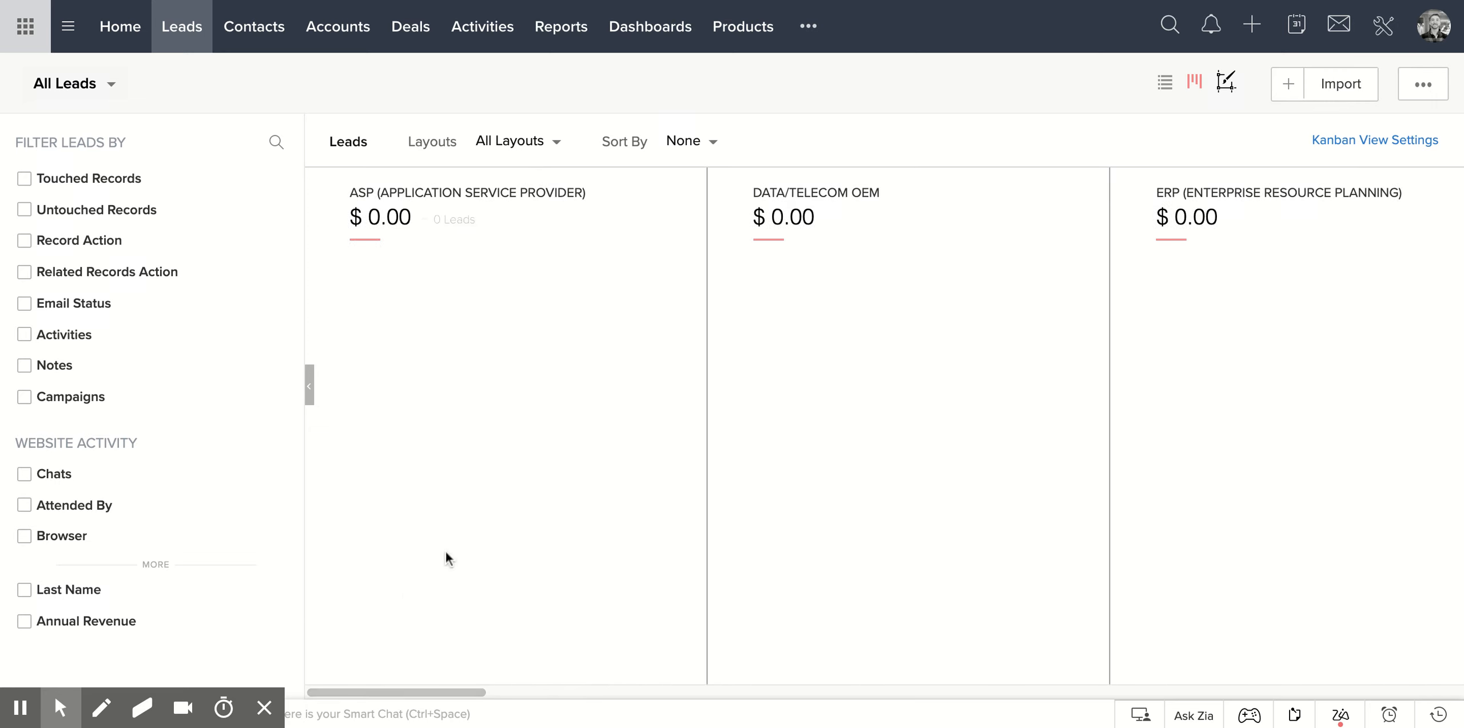
drag(456, 693, 960, 693)
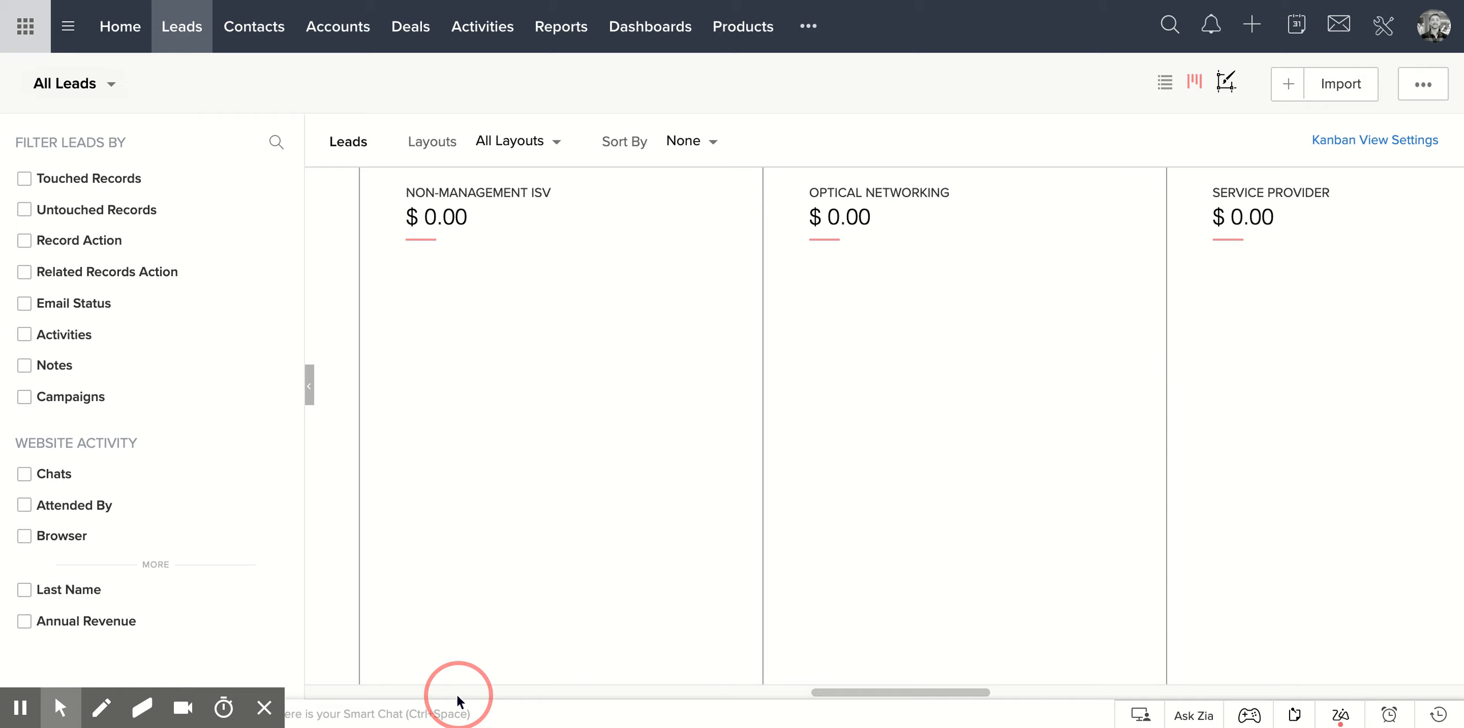
drag(872, 693, 291, 622)
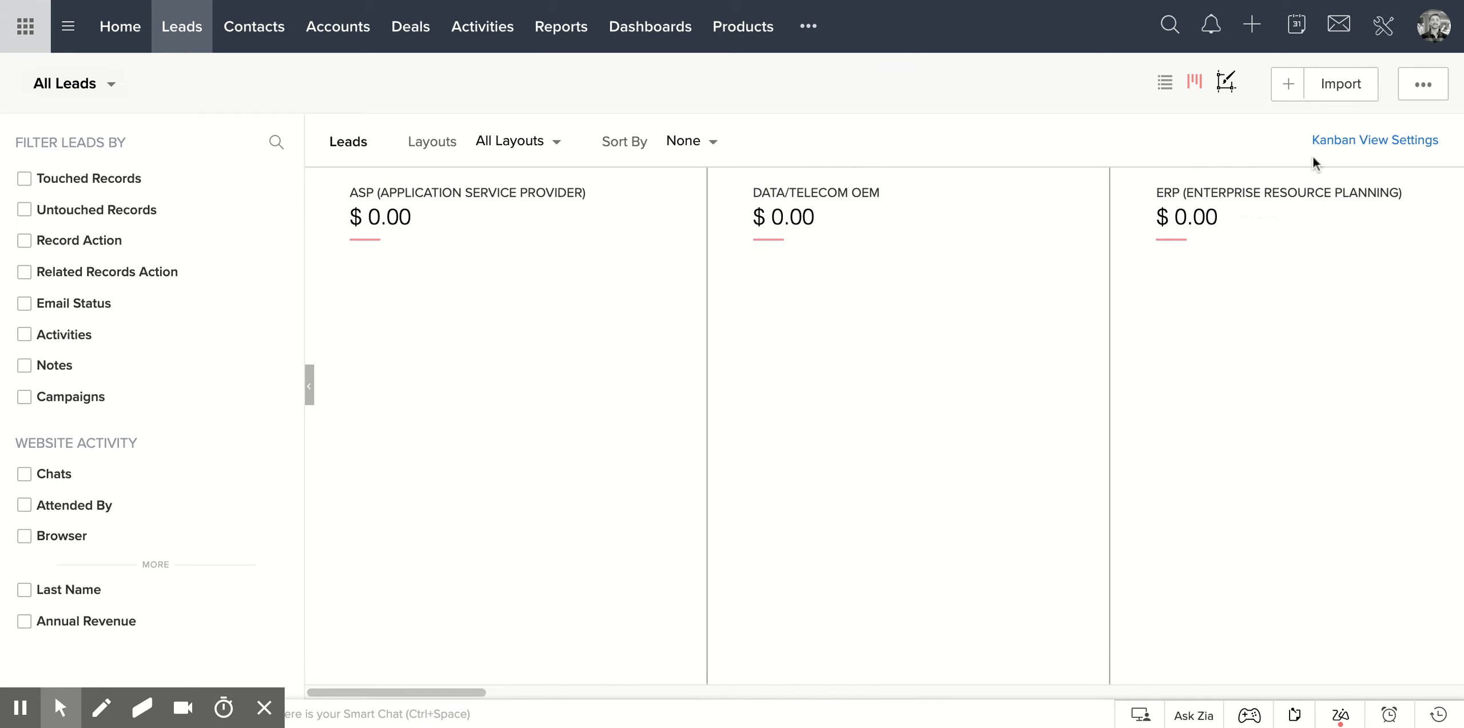
click(1332, 146)
click(623, 174)
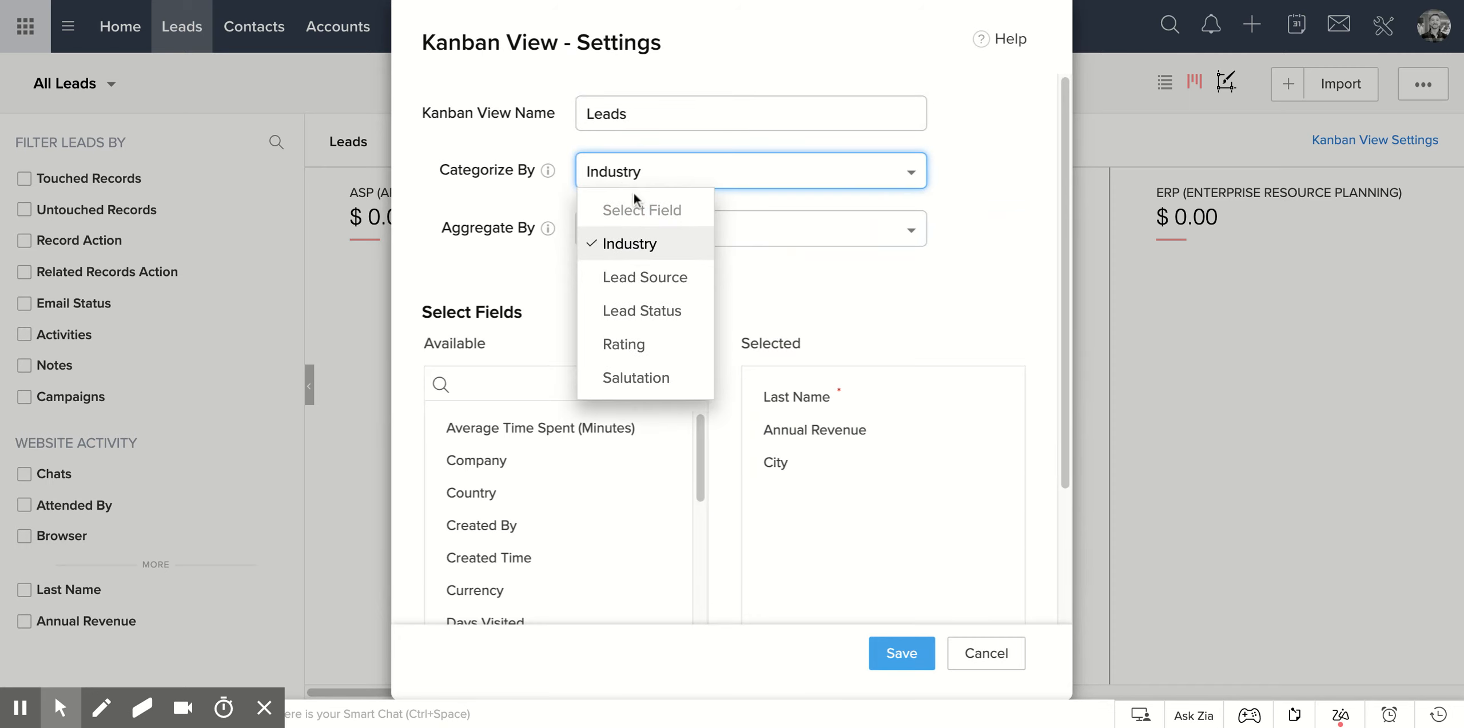
click(644, 280)
click(895, 652)
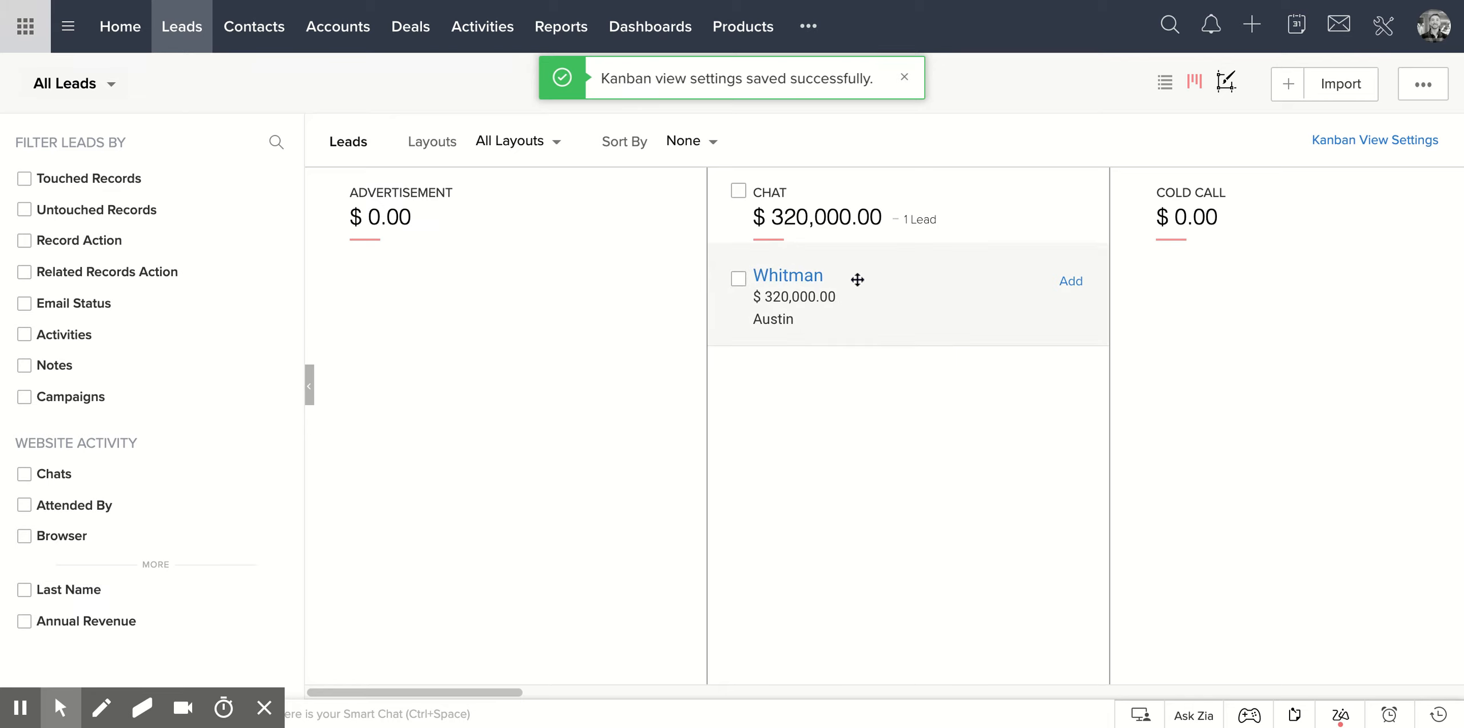
Move the lead card in the Chat column to Advertisement and back, and finally into the Cold Call column.
drag(864, 287, 468, 285)
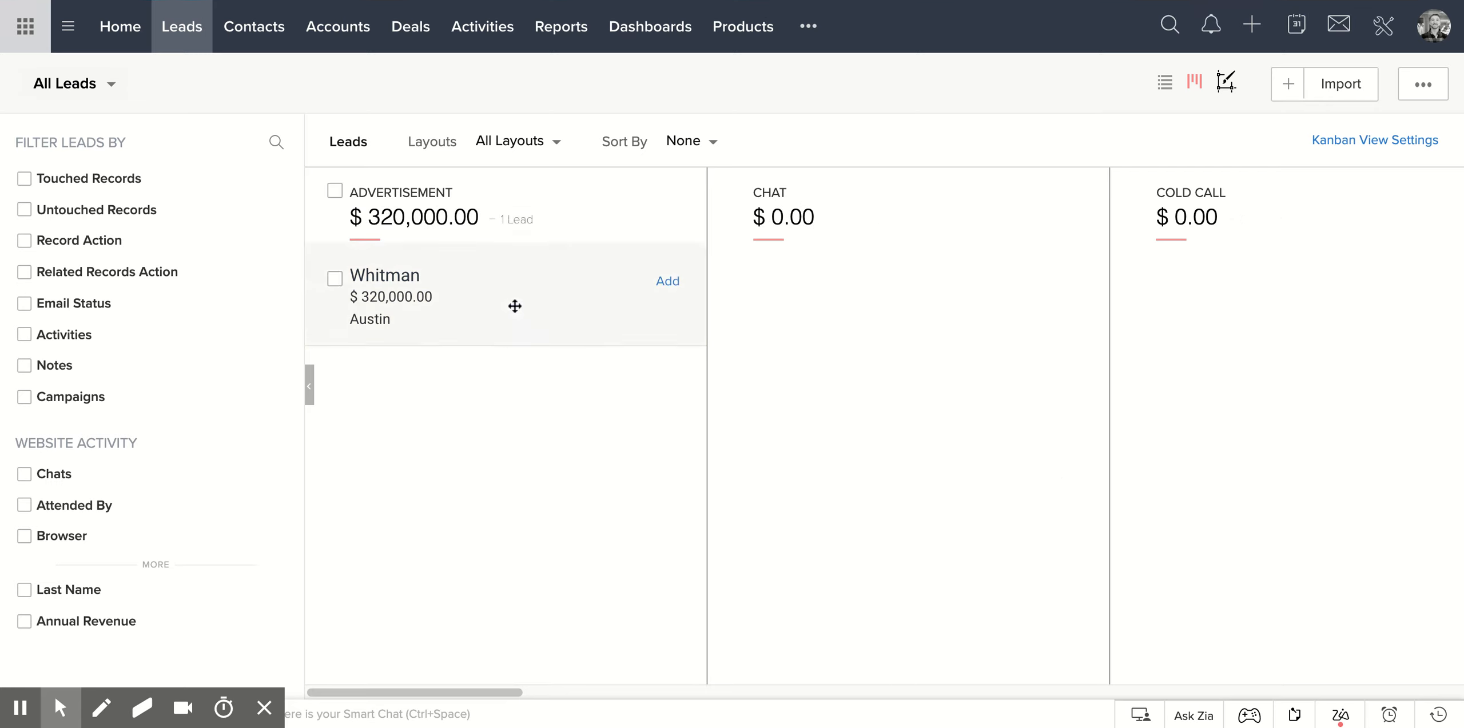
drag(419, 288, 815, 312)
scroll(437, 690, right, 5)
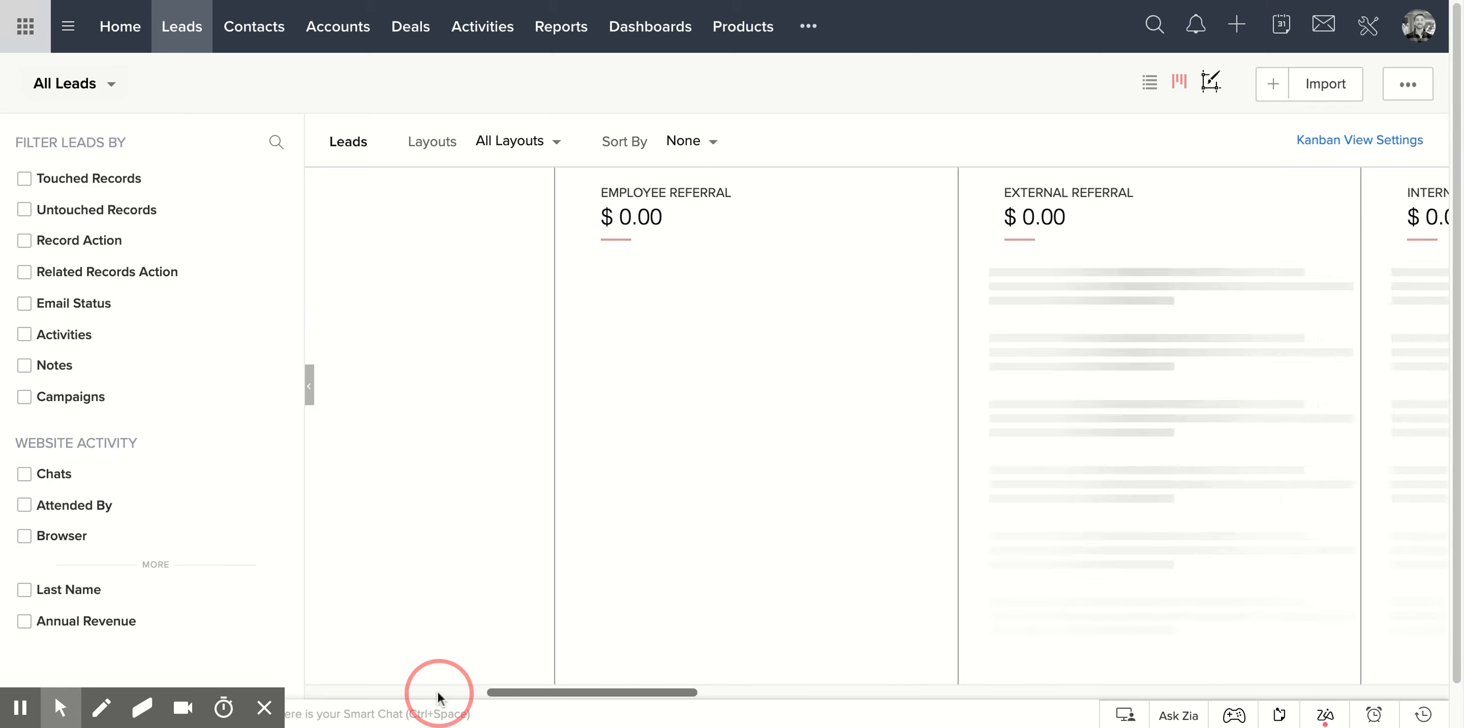
scroll(437, 690, right, 1)
scroll(526, 689, left, 10)
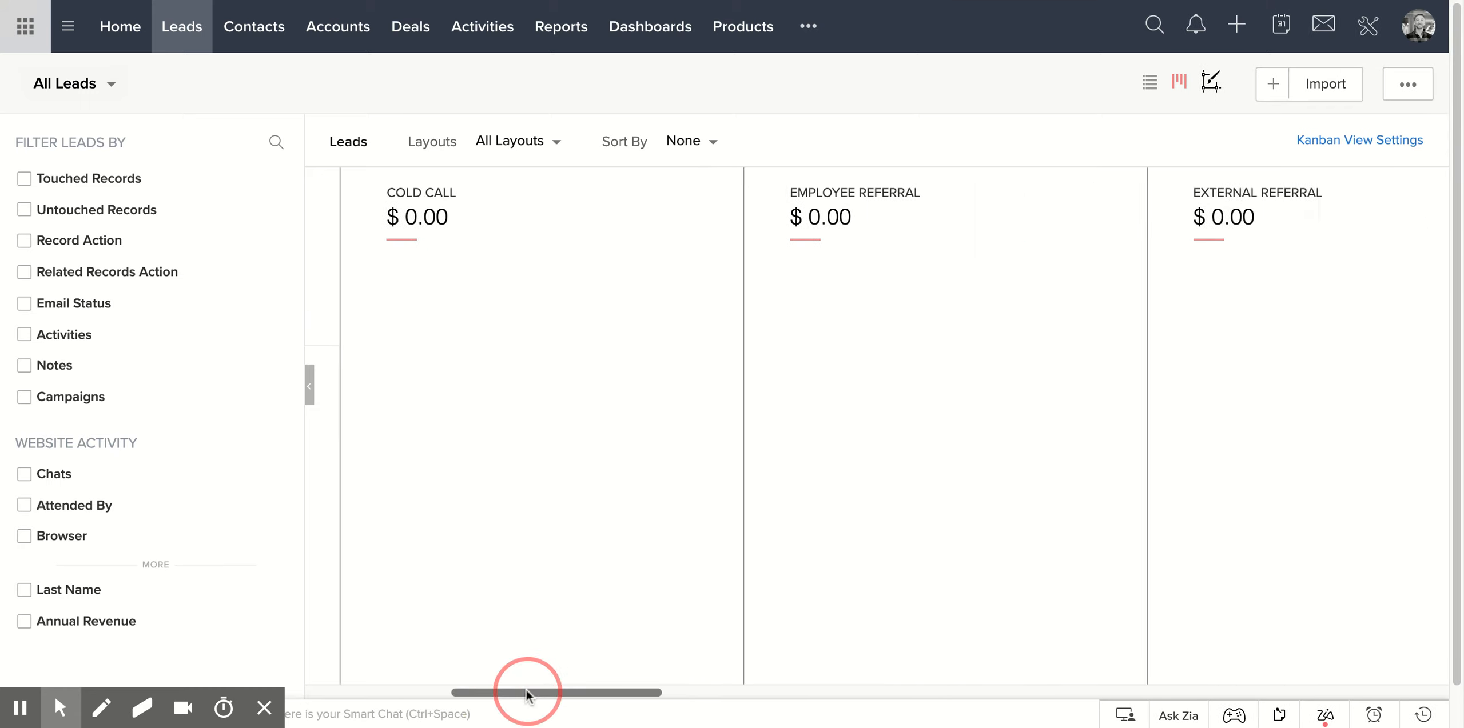
drag(578, 297, 950, 293)
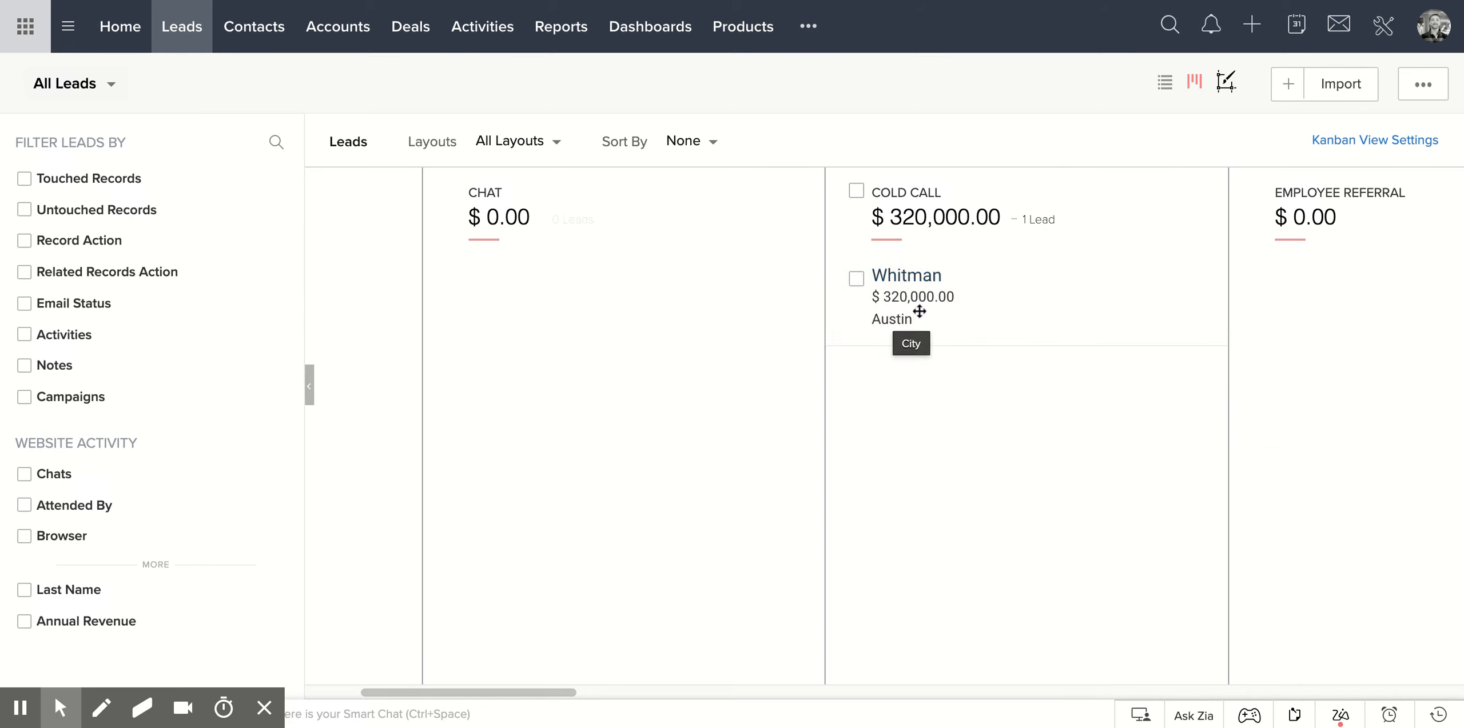
Open the Cold Call lead's record, change its Lead Source to Employee Referral, and return to the Kanban view.
click(921, 290)
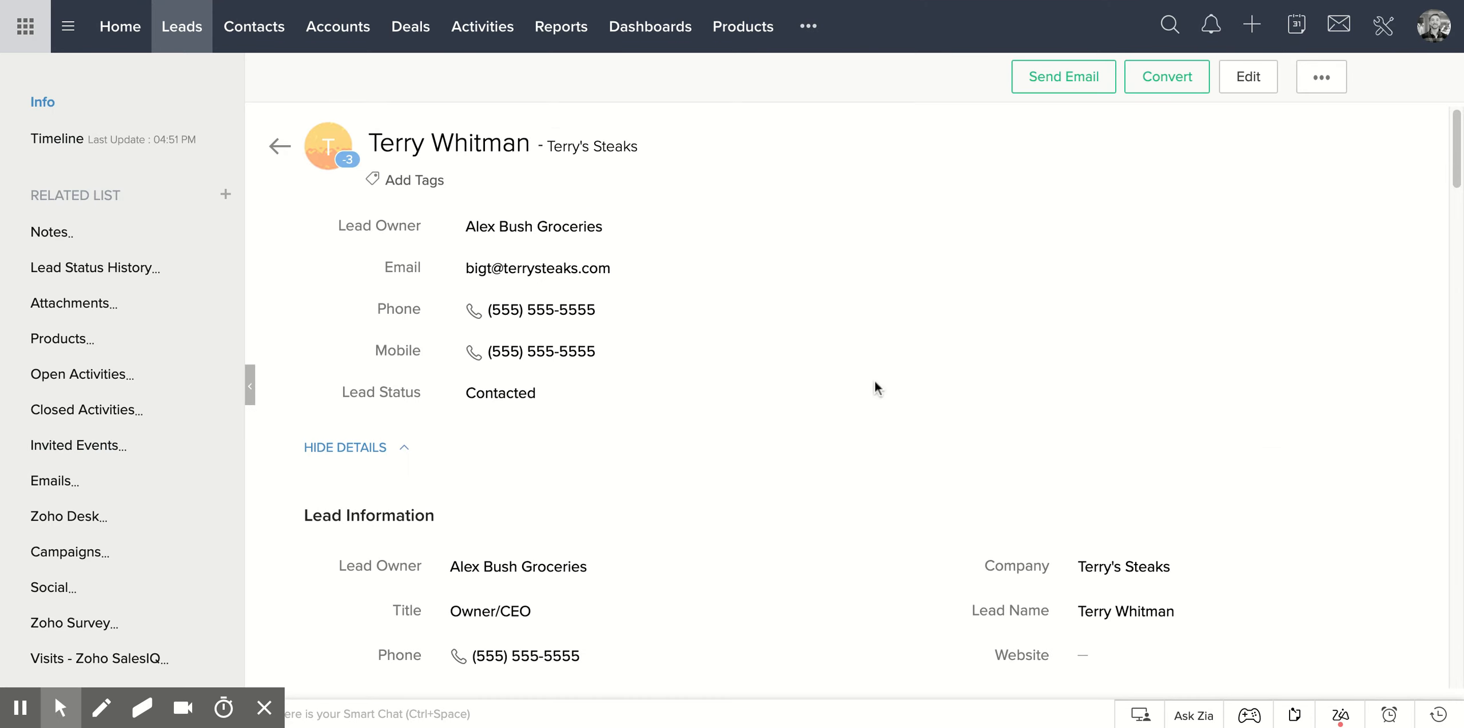
scroll(850, 426, down, 2)
scroll(885, 475, down, 2)
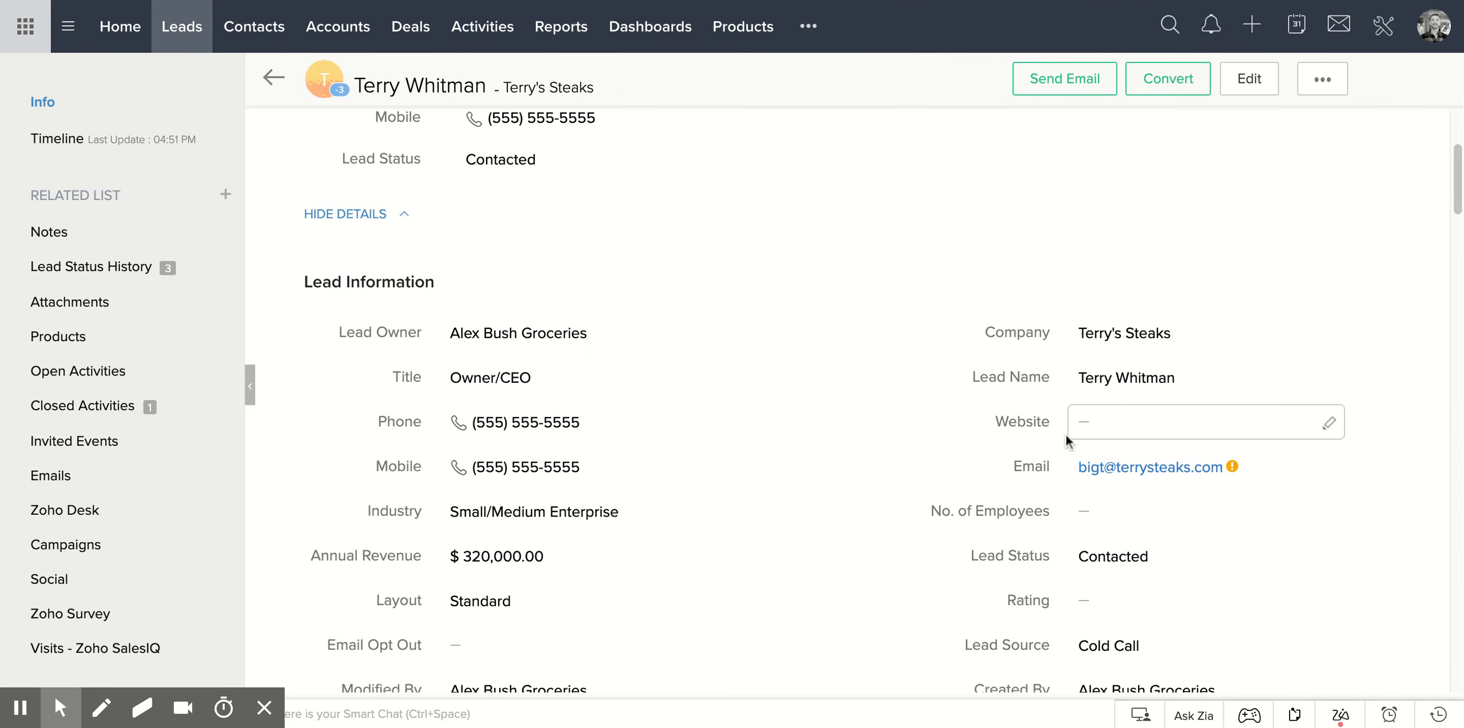
scroll(771, 439, down, 3)
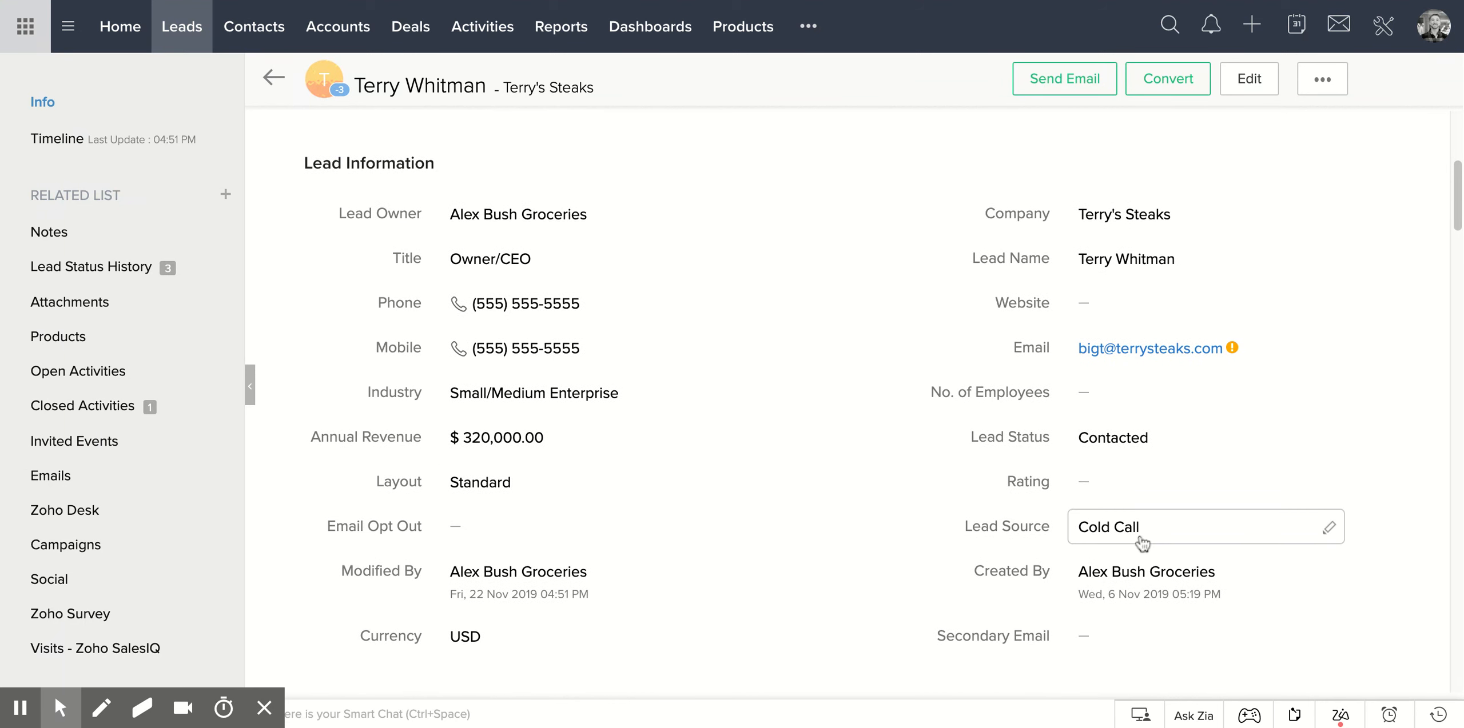
click(1135, 527)
click(1118, 451)
click(1370, 529)
click(274, 77)
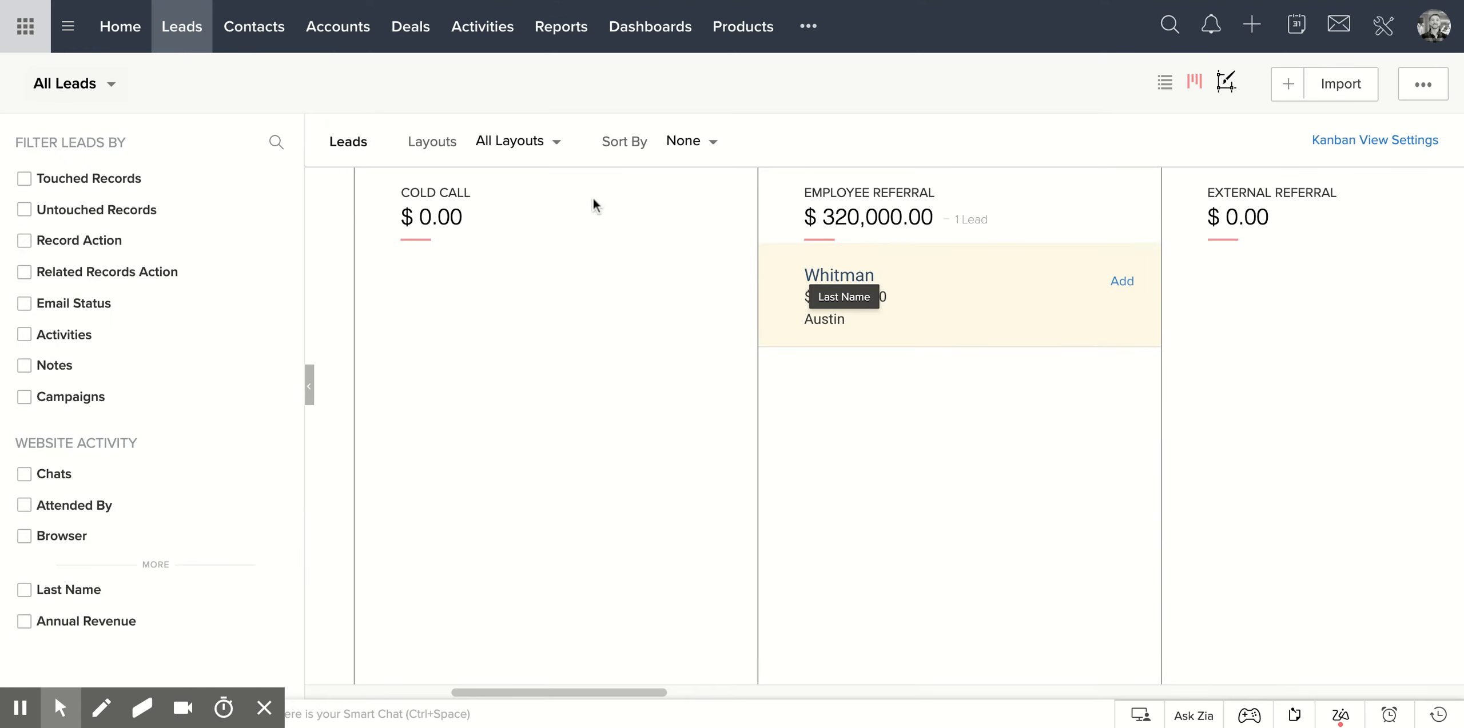